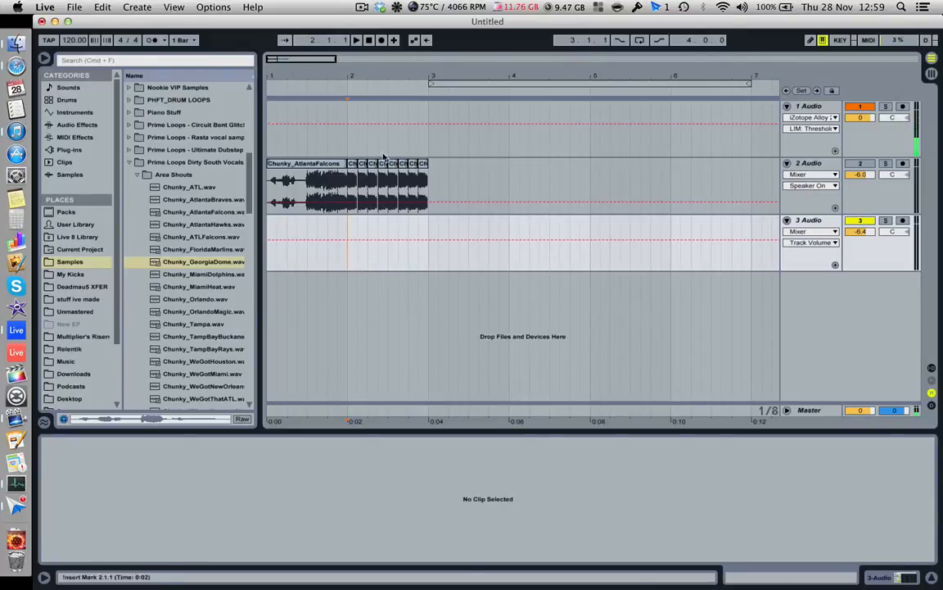
- Activate track 2, play its Chunky_AtlantaFalcons clips from bar 1, and switch the track off again after listening
left_click(270, 195)
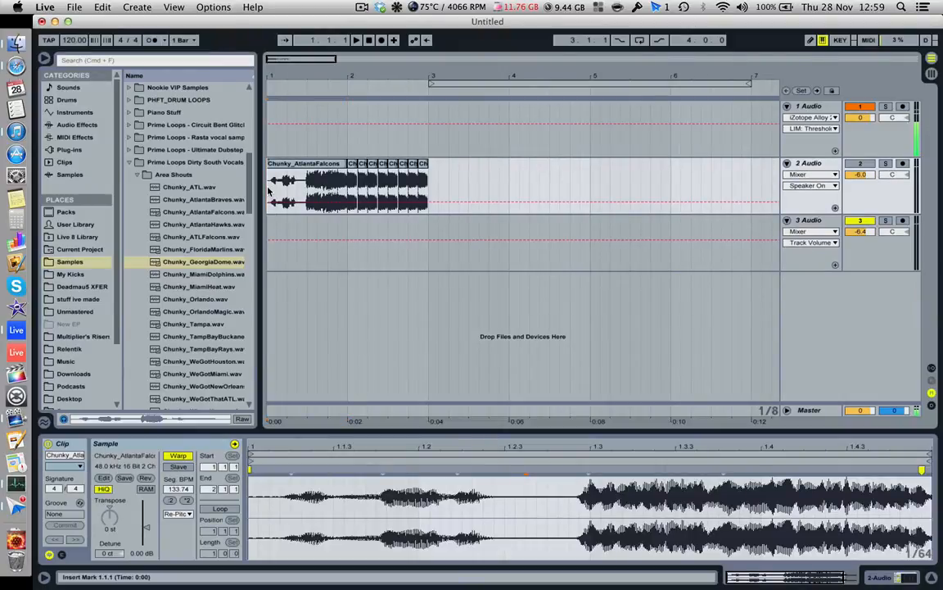
key("space")
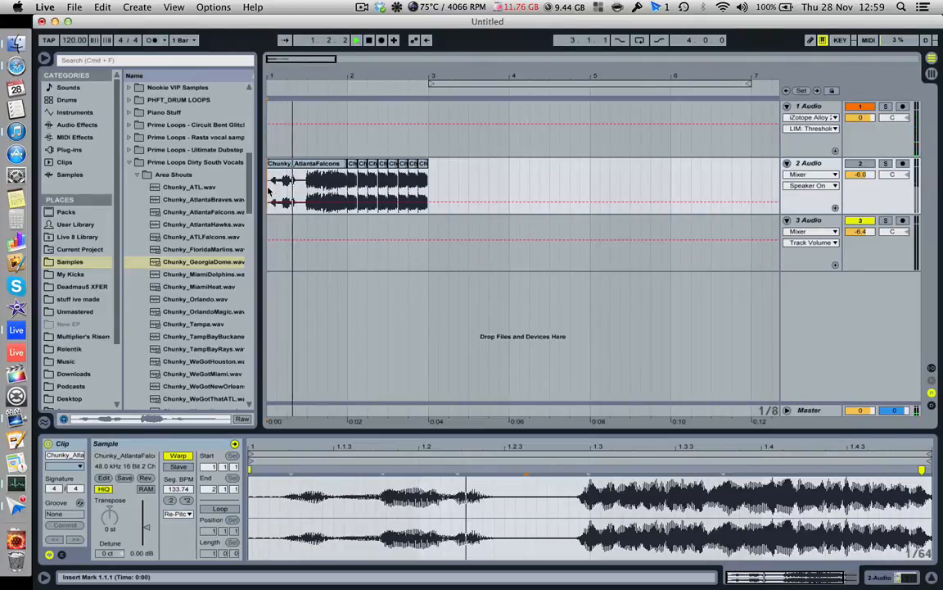
left_click(863, 166)
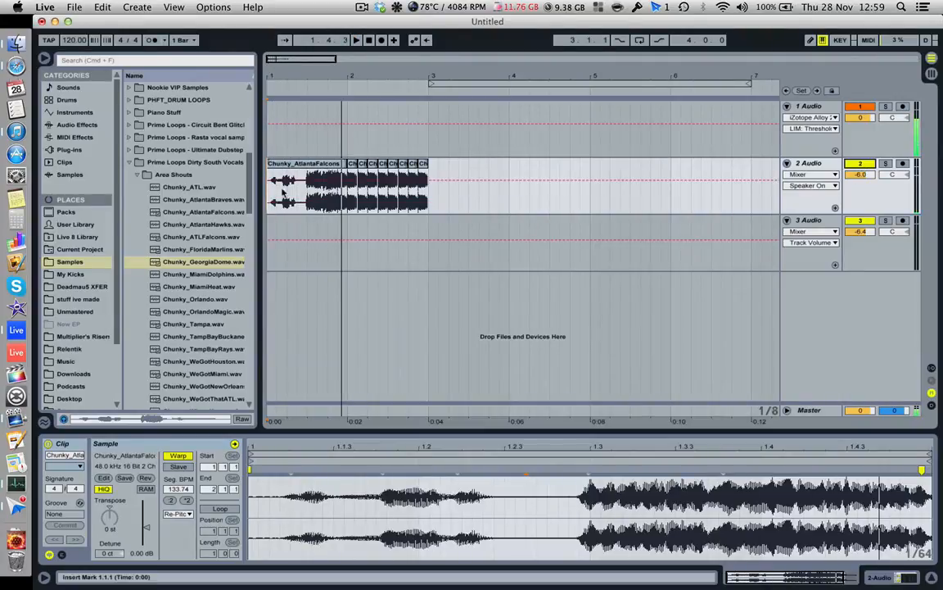
key("space")
key("space")
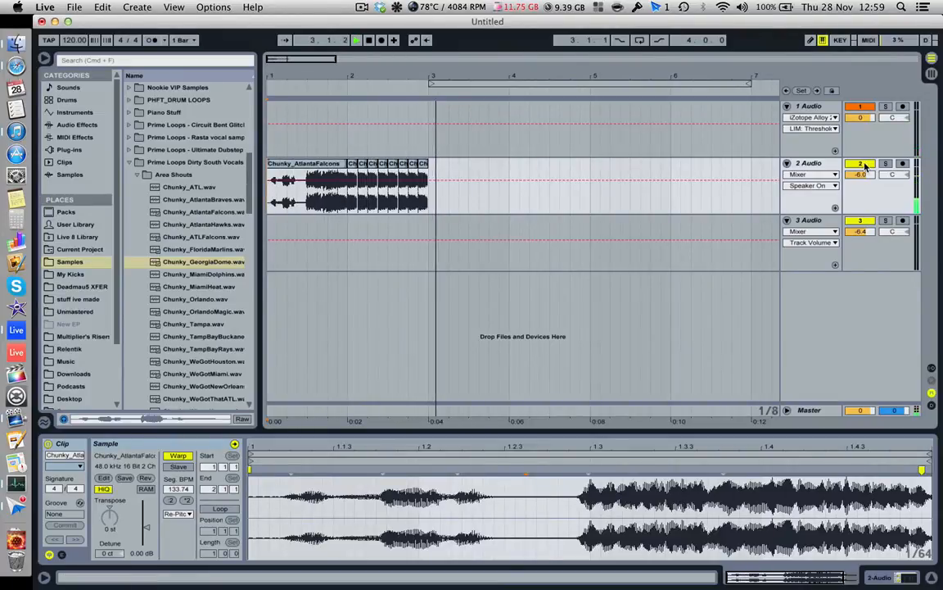
key("space")
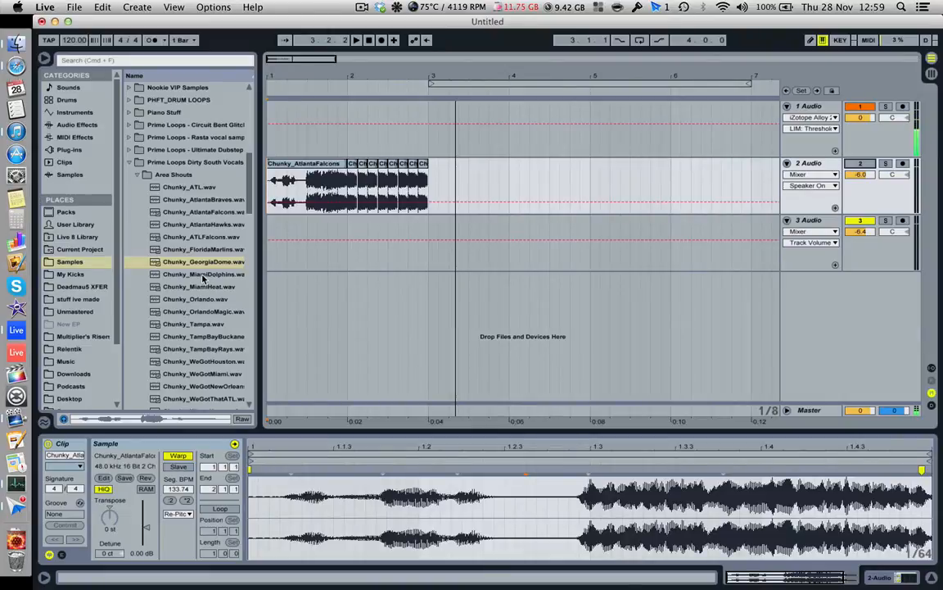
- Place the Chunky_MiamiHeat.wav sample at the start of track 3 and turn on Warp for the clip
left_click(197, 288)
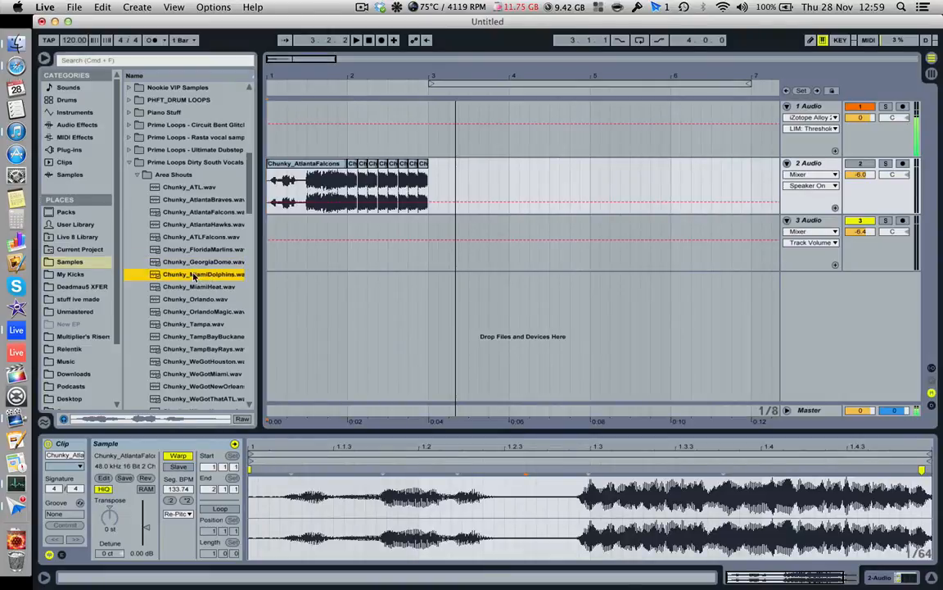
left_click_drag(196, 289, 278, 237)
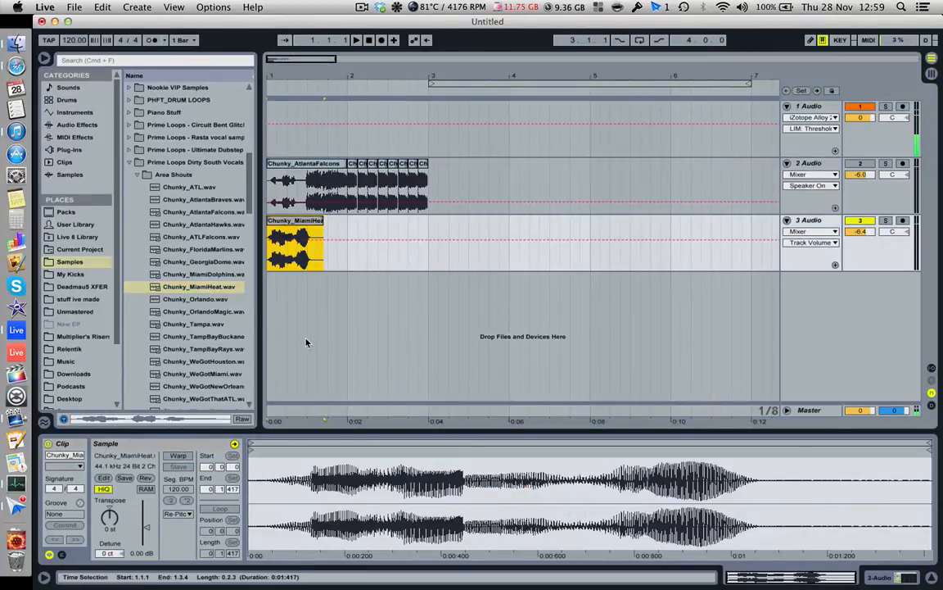
left_click(177, 456)
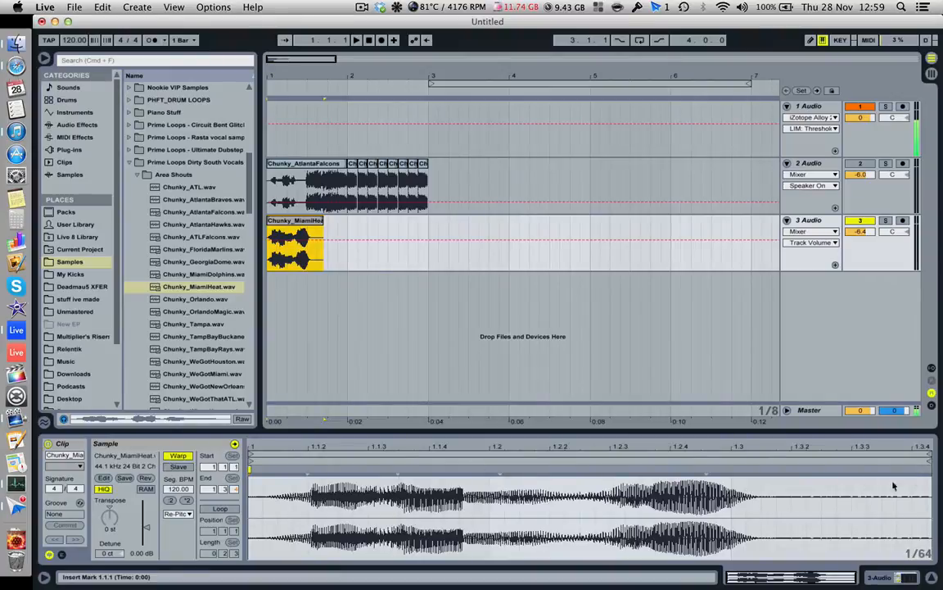
- Extend the Chunky_MiamiHeat clip to just past bar 2 and stretch its audio with the end warp marker until the shout fills it
left_click_drag(917, 470, 593, 464)
left_click_drag(323, 221, 389, 221)
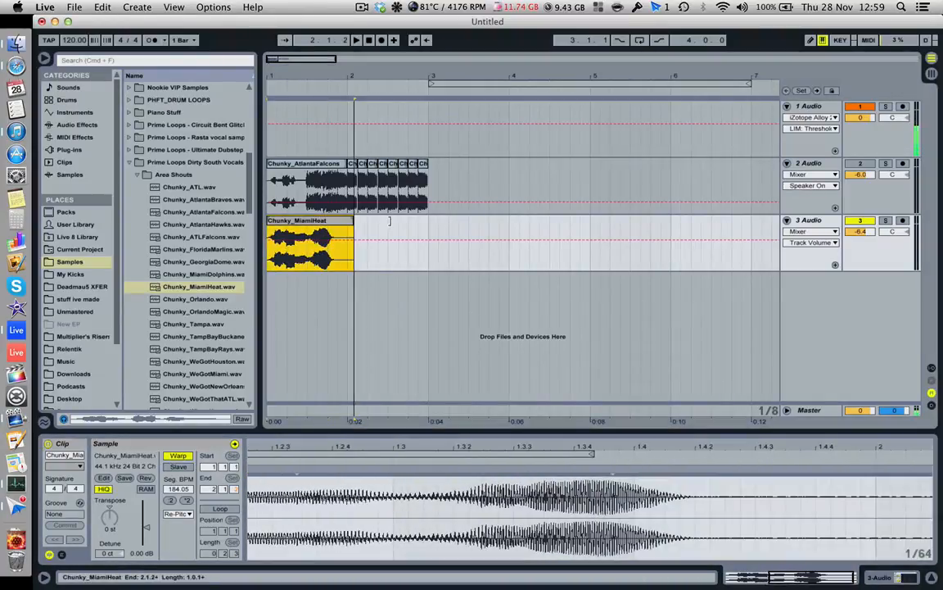
left_click_drag(785, 447, 822, 418)
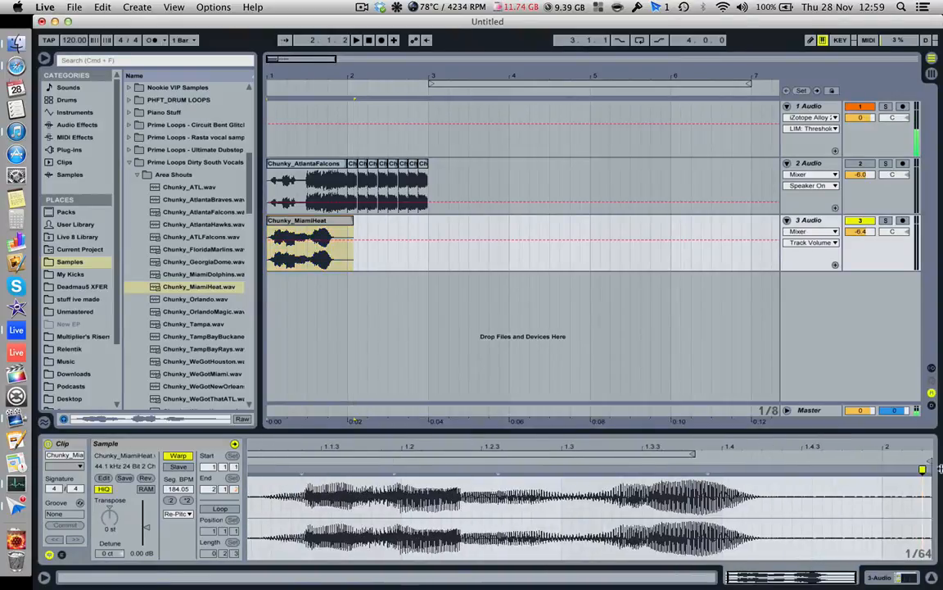
mouse_move(923, 469)
left_mouse_down()
mouse_move(932, 467)
mouse_move(878, 466)
mouse_move(888, 466)
left_mouse_up()
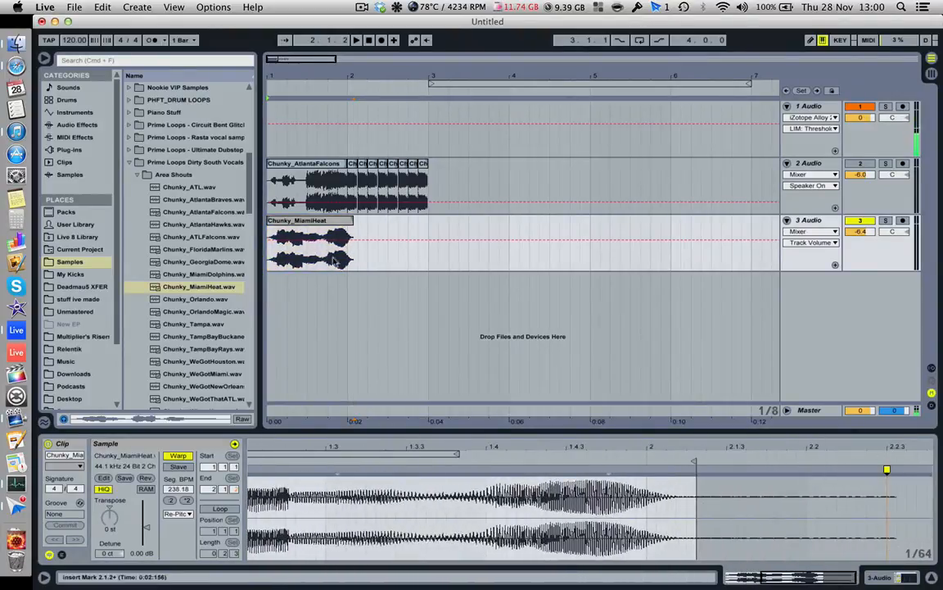
left_click(352, 223)
left_click(358, 225)
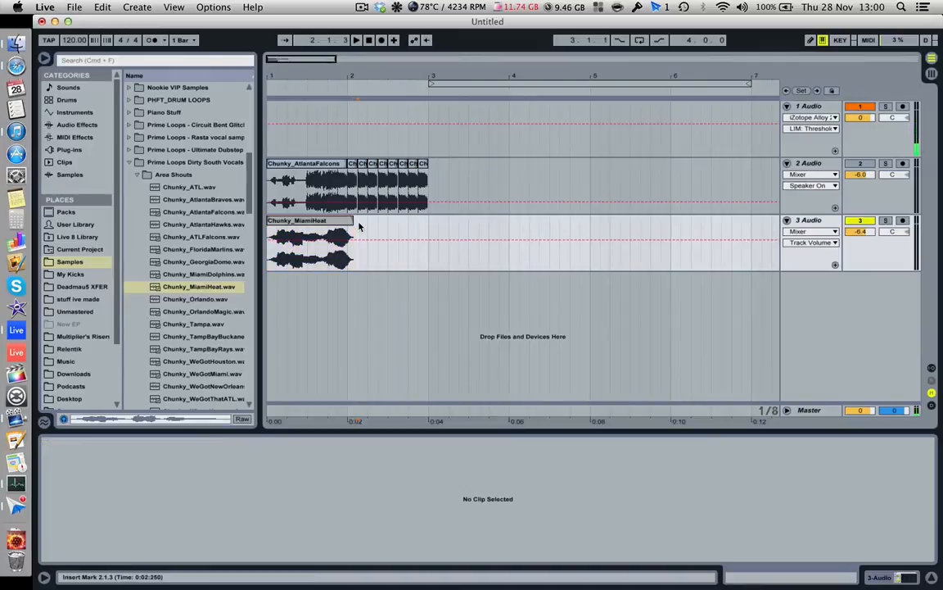
mouse_move(330, 77)
left_mouse_down()
mouse_move(329, 67)
mouse_move(311, 64)
left_mouse_up()
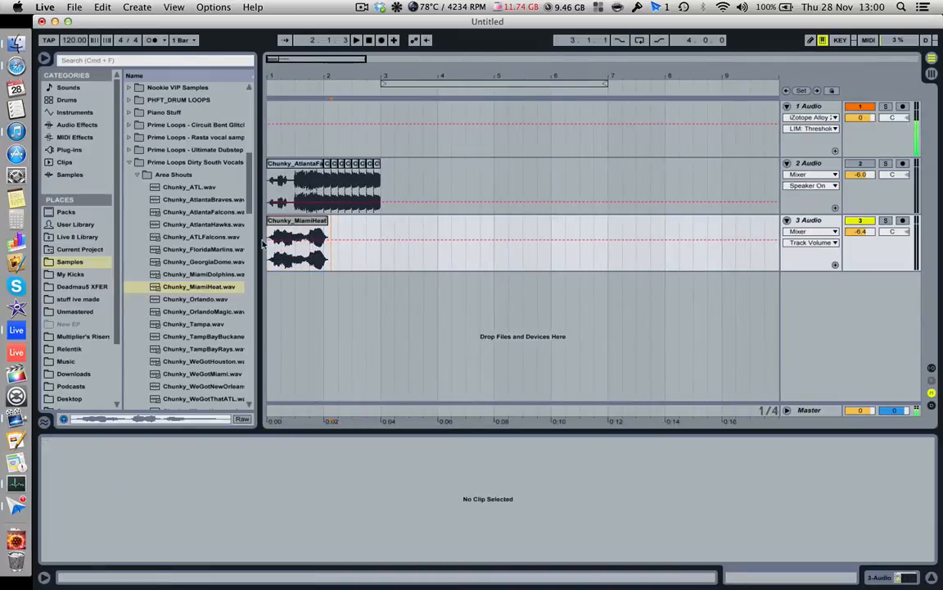
- Play the stretched Chunky_MiamiHeat clip on track 3 from bar 1 to check it
left_click(269, 250)
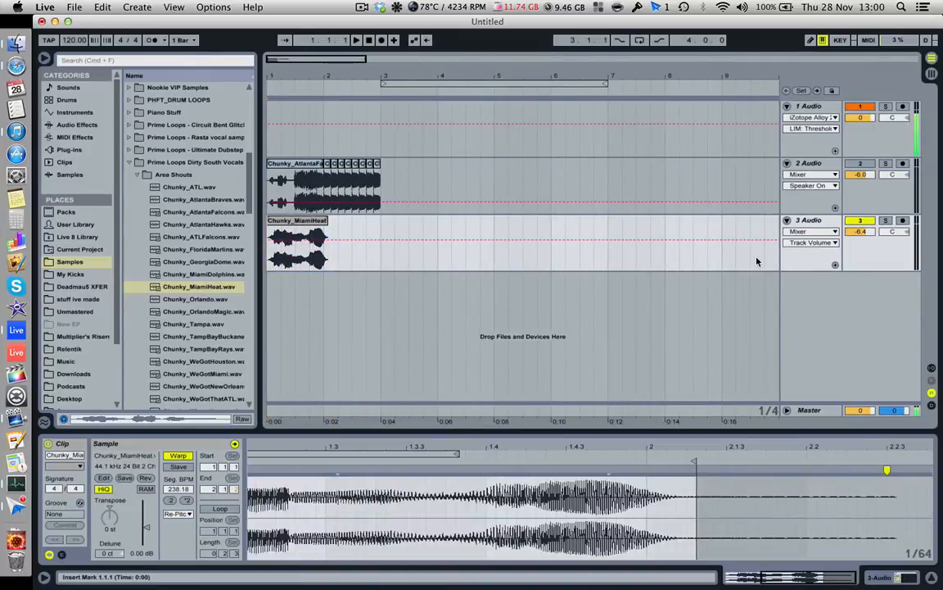
key("space")
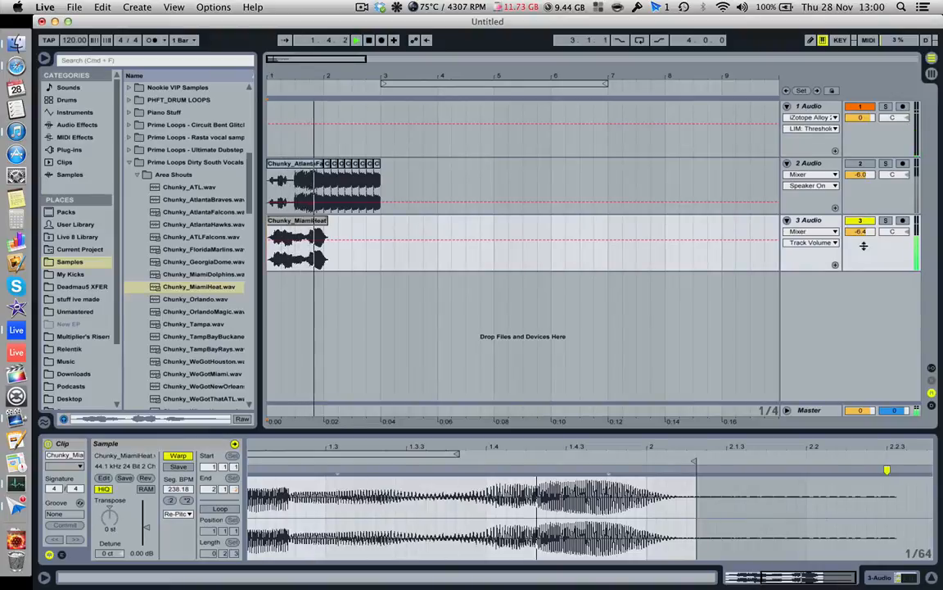
key("space")
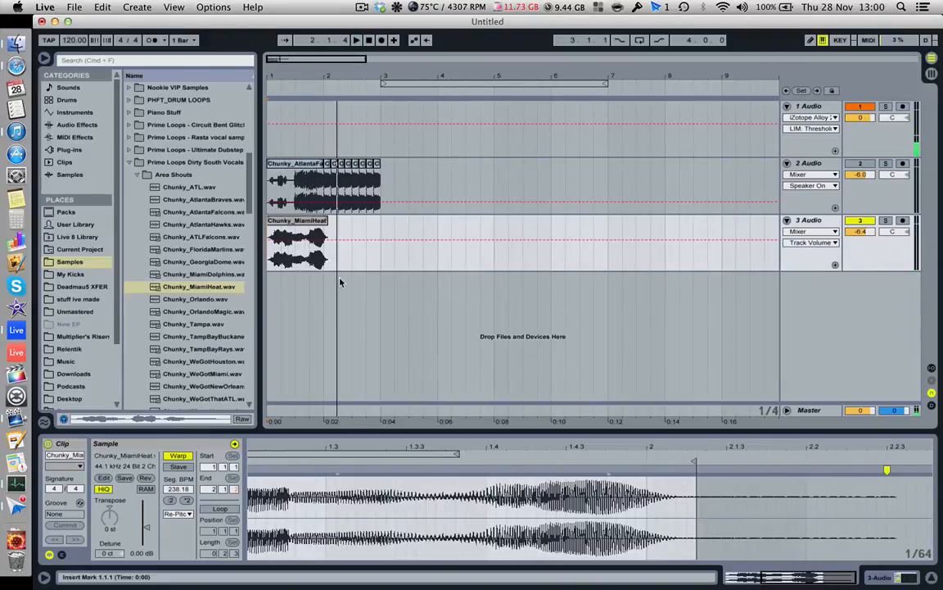
- Select the tail of the Chunky_MiamiHeat clip from 1.4.3 to 2.1.1 and consolidate it into its own clip
left_click_drag(282, 82, 332, 122)
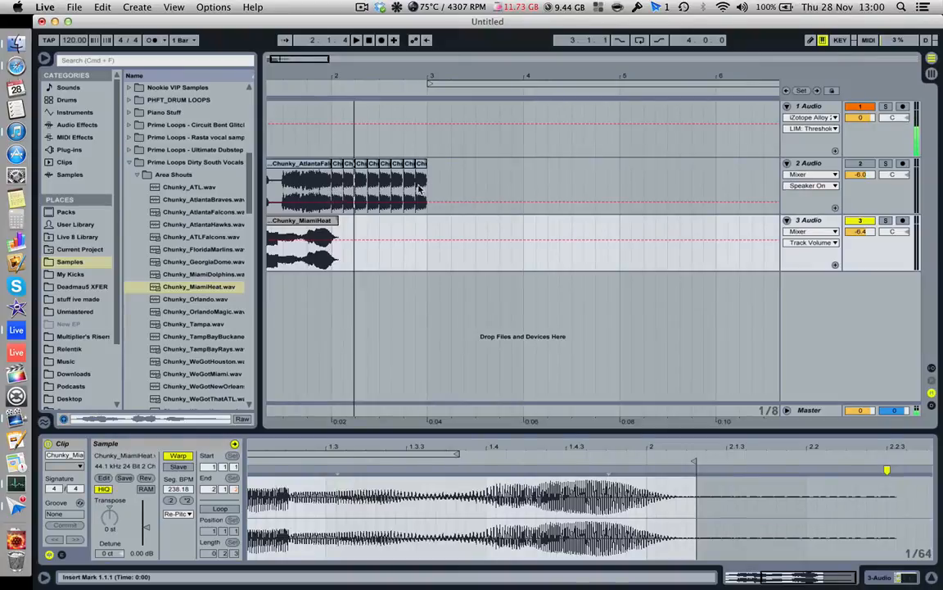
scroll(360, 205, "left", 3)
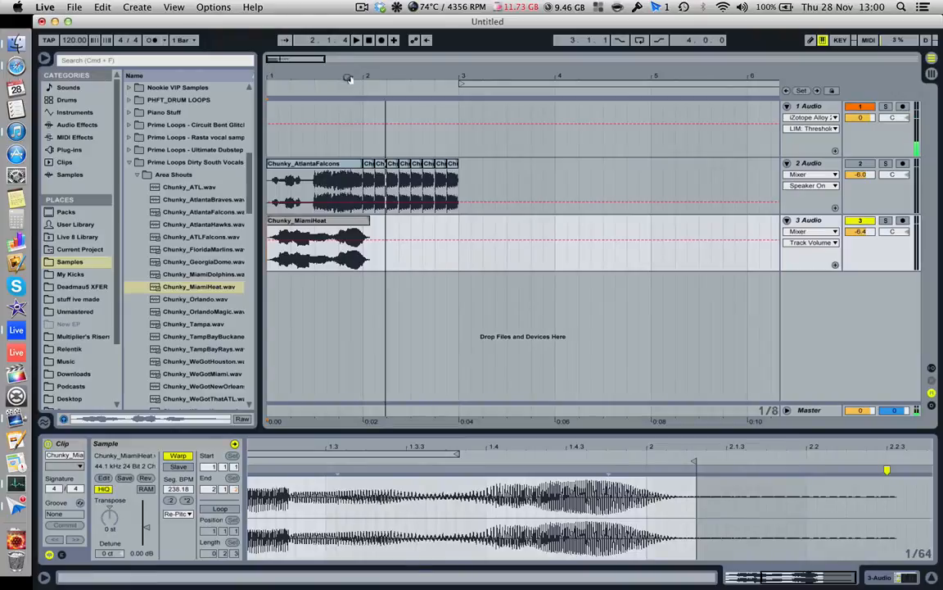
left_click_drag(348, 77, 347, 83)
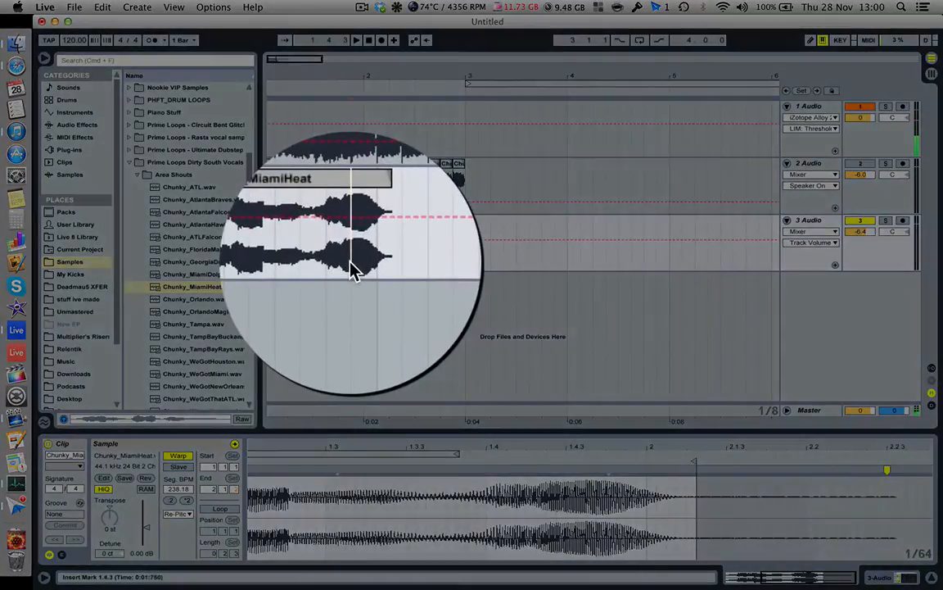
left_click_drag(357, 272, 363, 272)
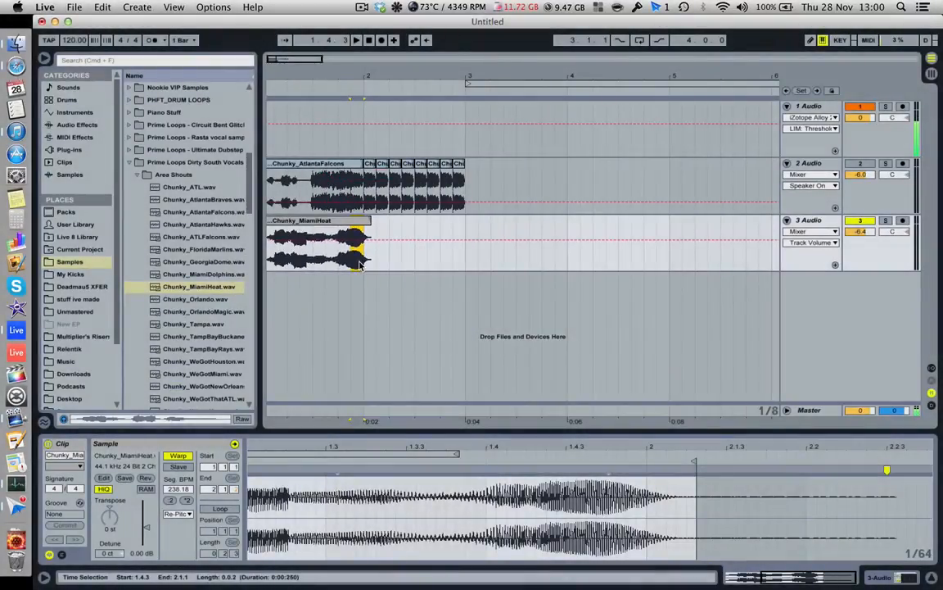
scroll(362, 264, "left", 1)
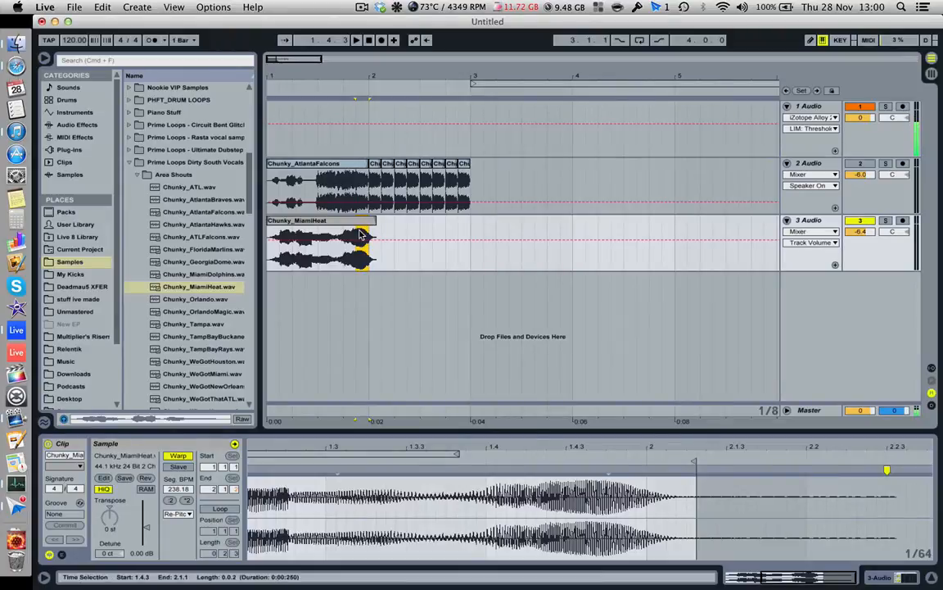
right_click(361, 233)
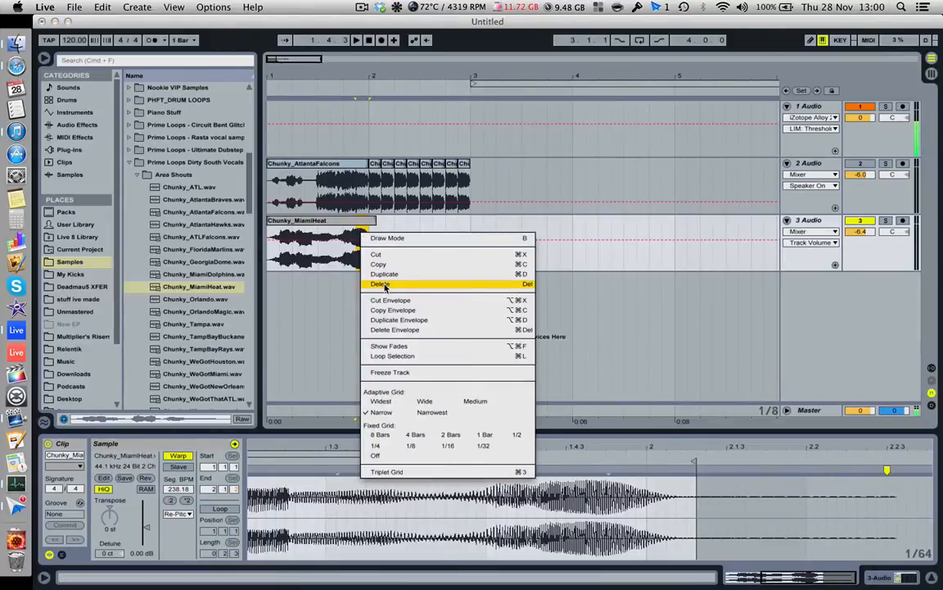
right_click(360, 236)
right_click(361, 234)
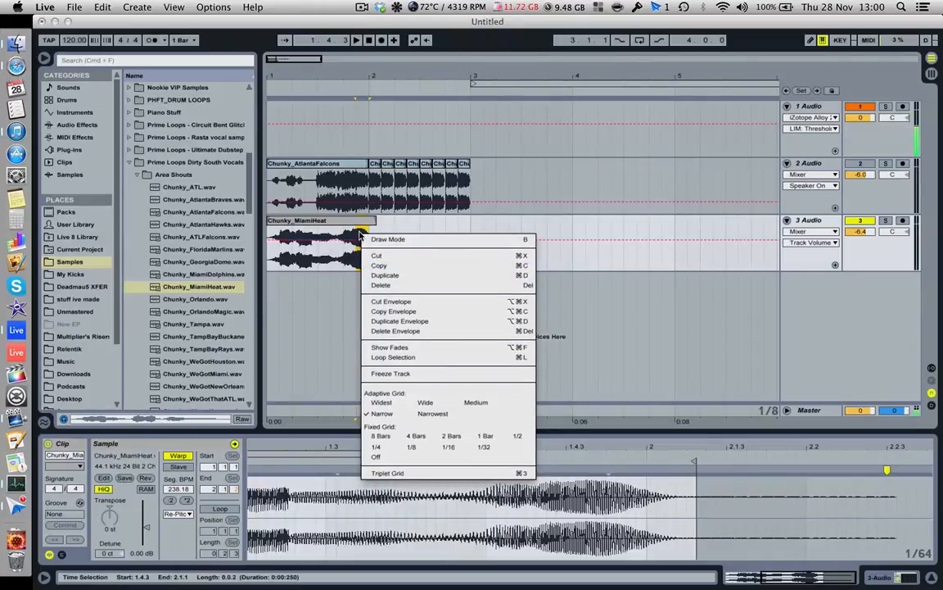
right_click(358, 226)
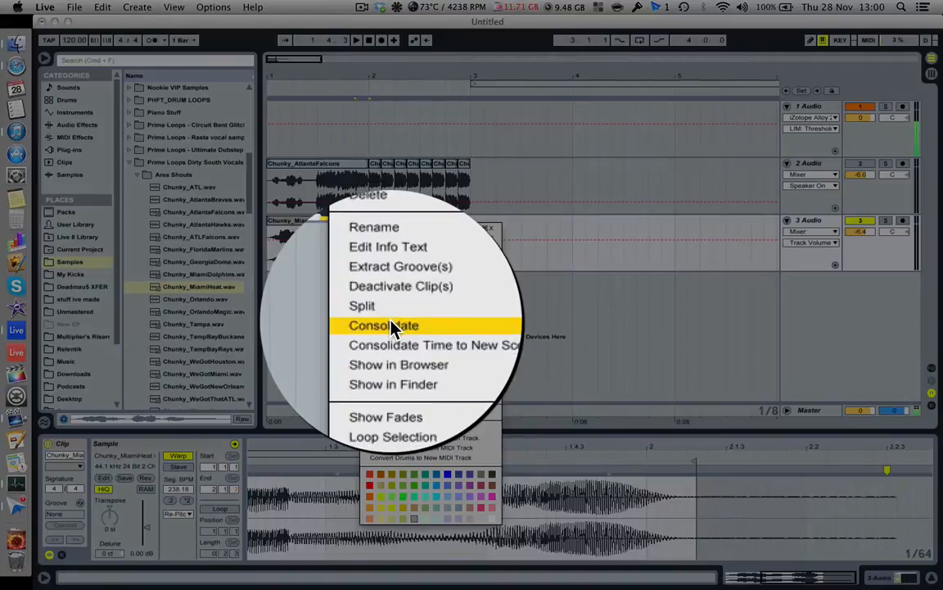
left_click(392, 325)
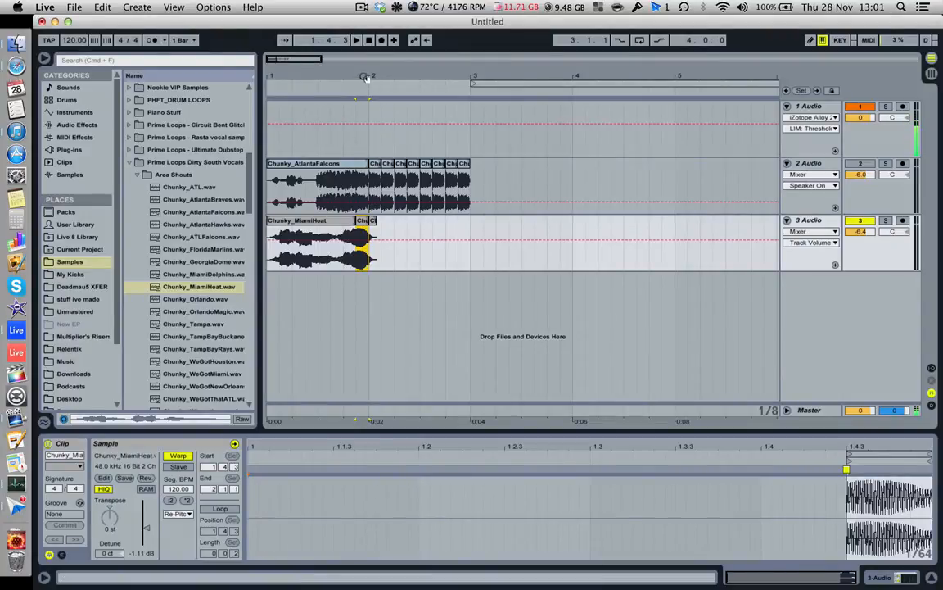
- Set the warp mode of the consolidated Chunky_MiamiHeat slice to Texture
left_click_drag(365, 78, 365, 61)
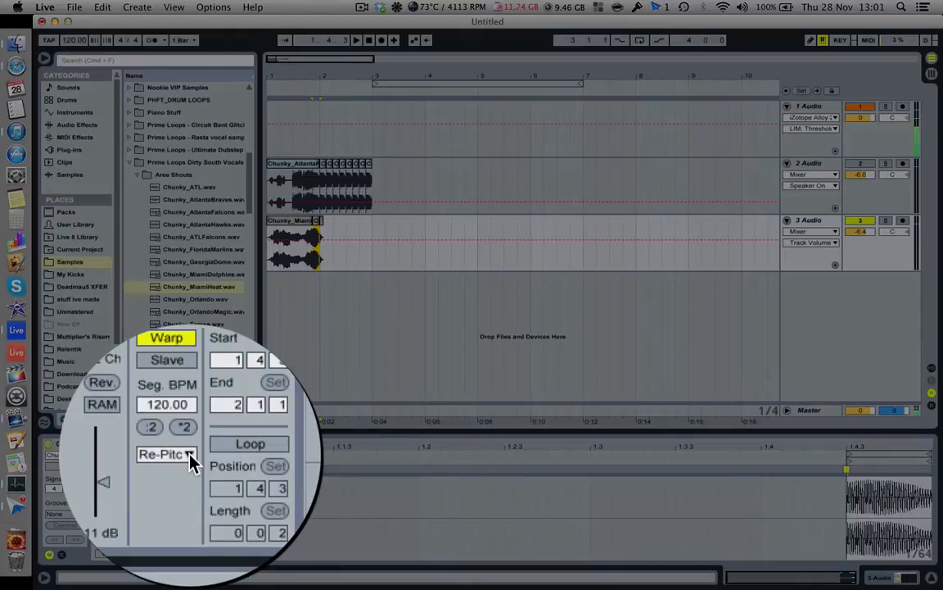
left_click(190, 461)
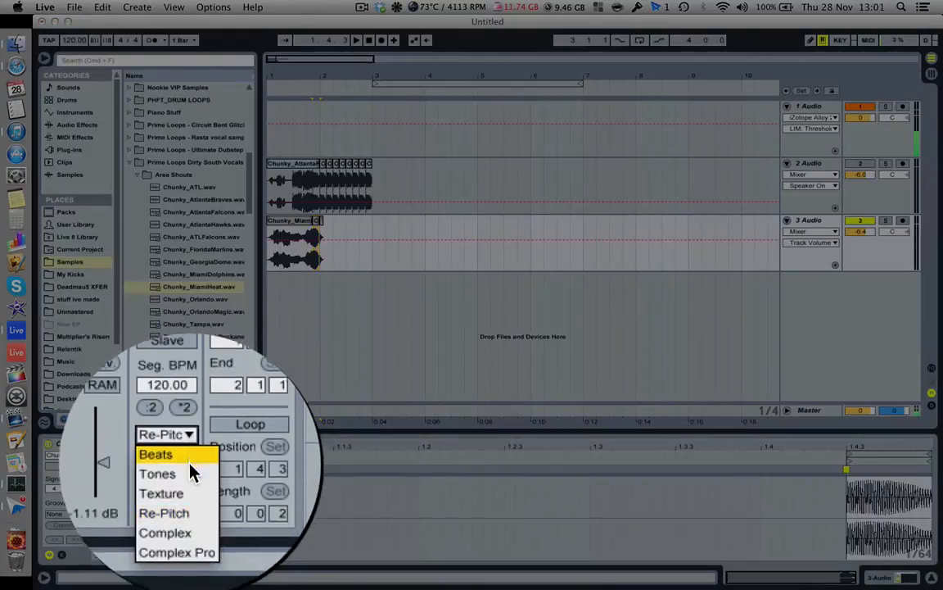
left_click(191, 493)
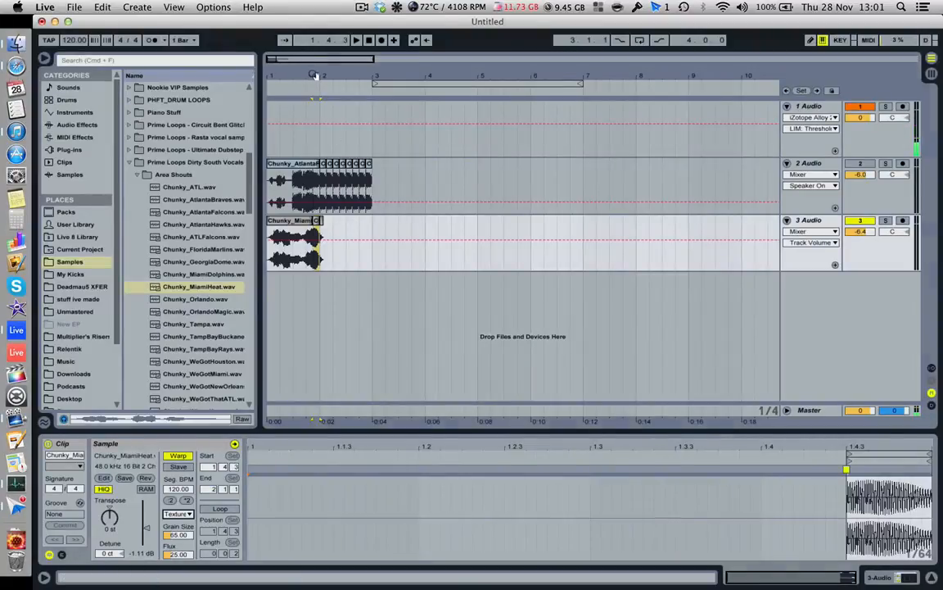
- Duplicate the consolidated slice back to back on track 3, filling bar 2 with eight copies up to bar 3
left_click_drag(316, 76, 316, 124)
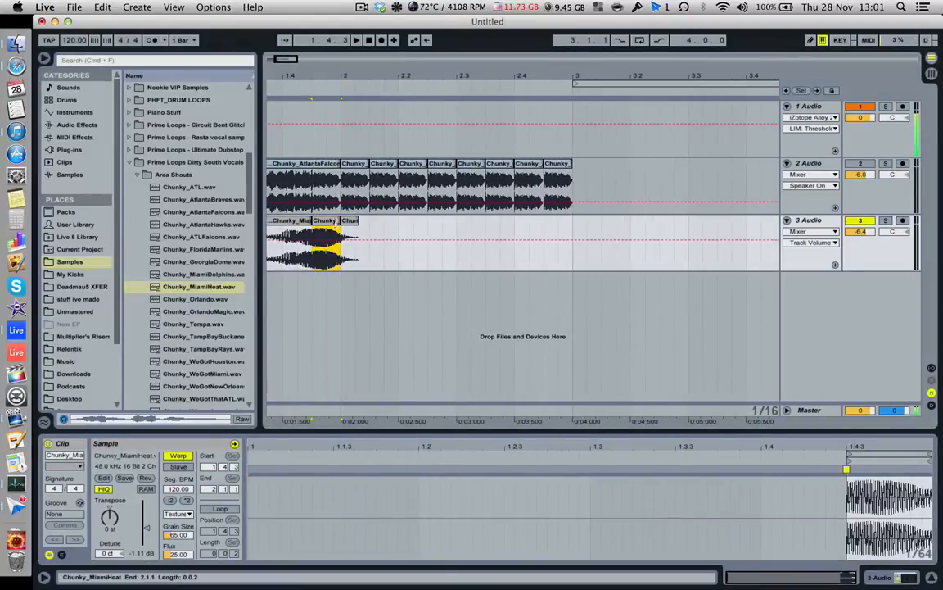
key("super+d")
key("super+d")
key("super+d")
key("super+d")
key("super+d")
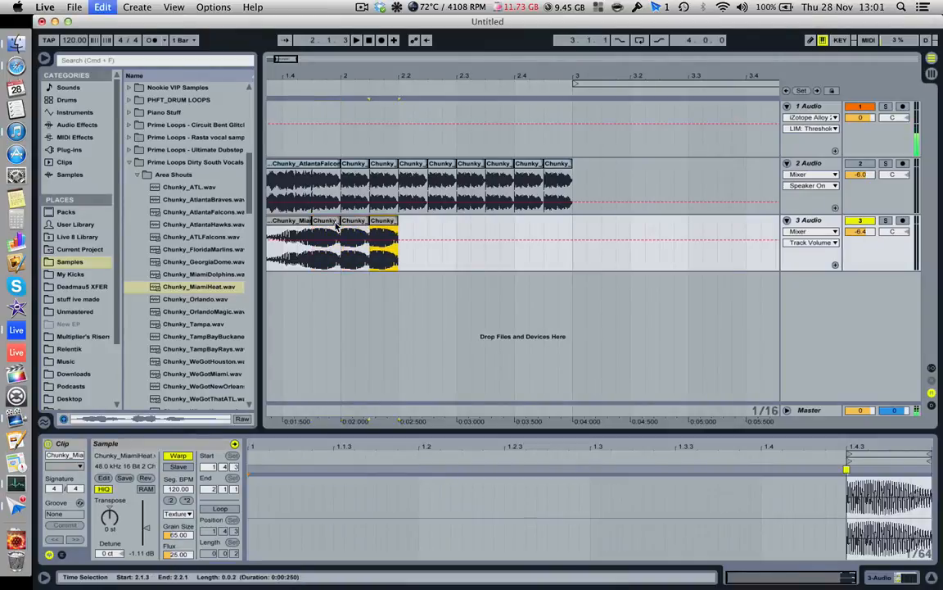
key("super+d")
key("super+d")
key("super+d")
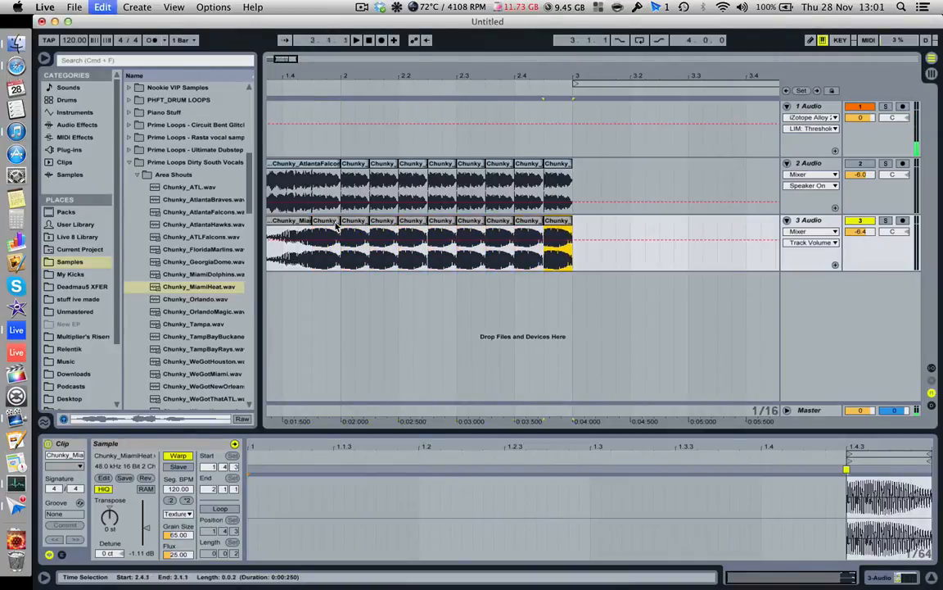
- Transpose the first four bar-2 slices on track 3 progressively lower, starting with -1, -2 and -3 st
left_click(356, 226)
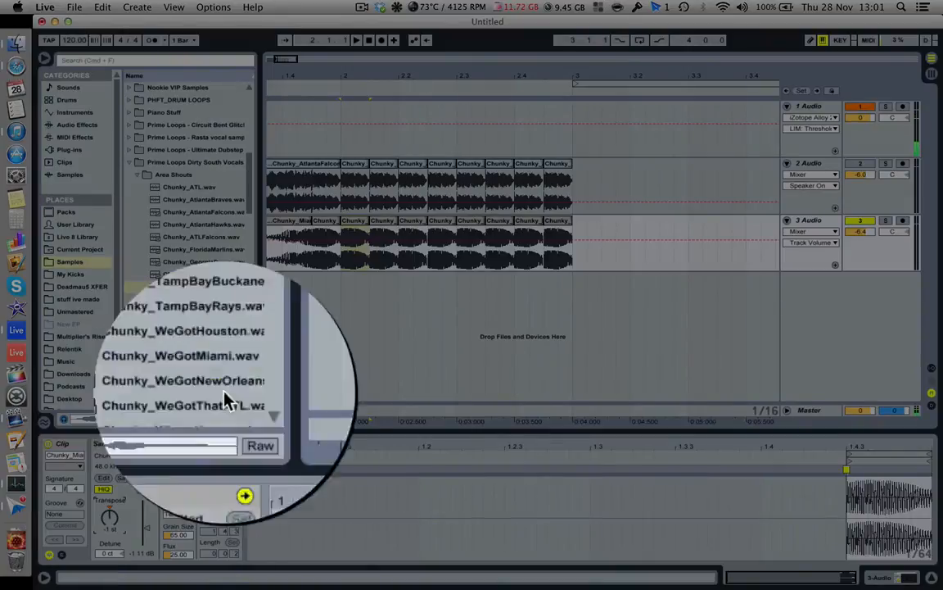
left_click_drag(111, 517, 111, 526)
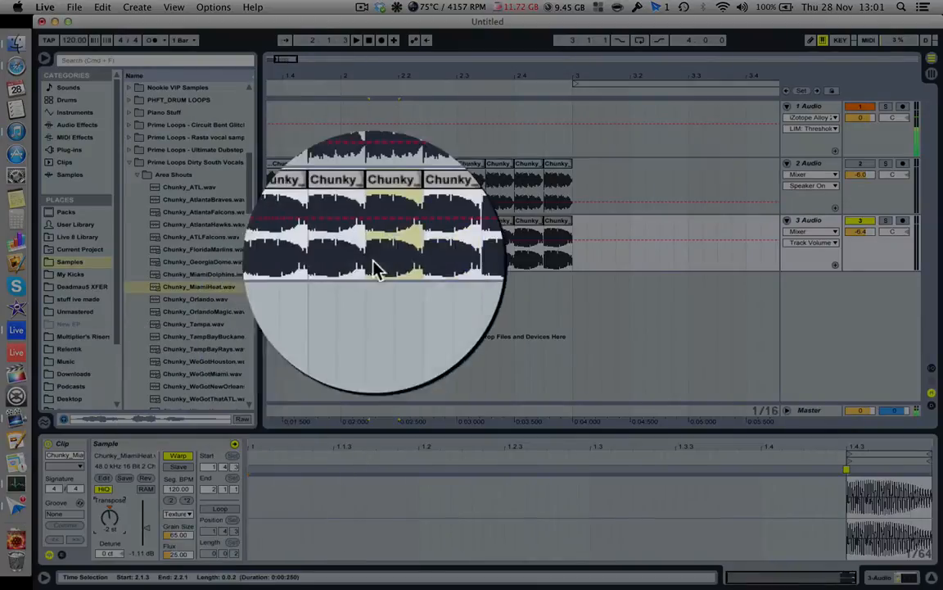
left_click(414, 229)
left_click_drag(110, 520, 110, 528)
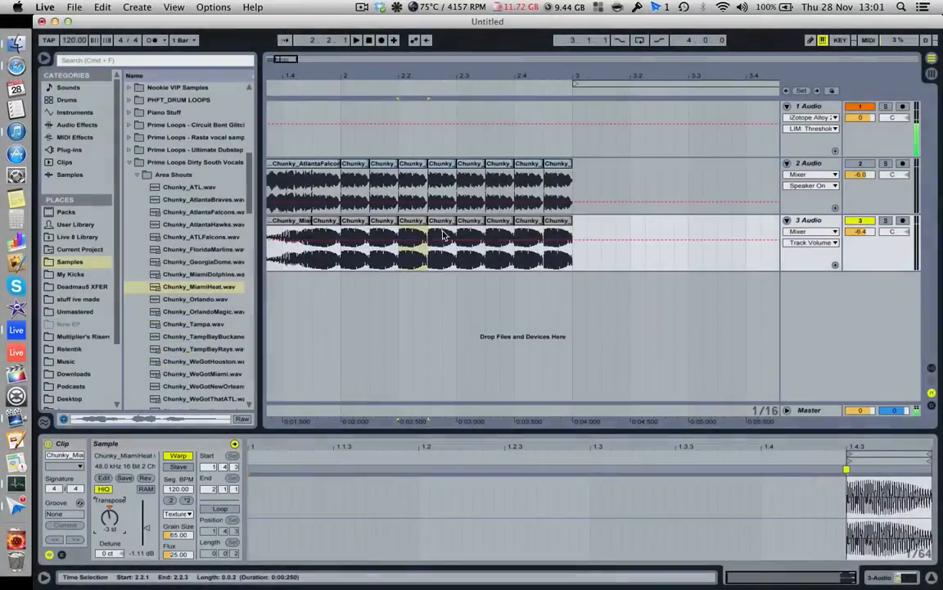
left_click(447, 222)
left_click(109, 514)
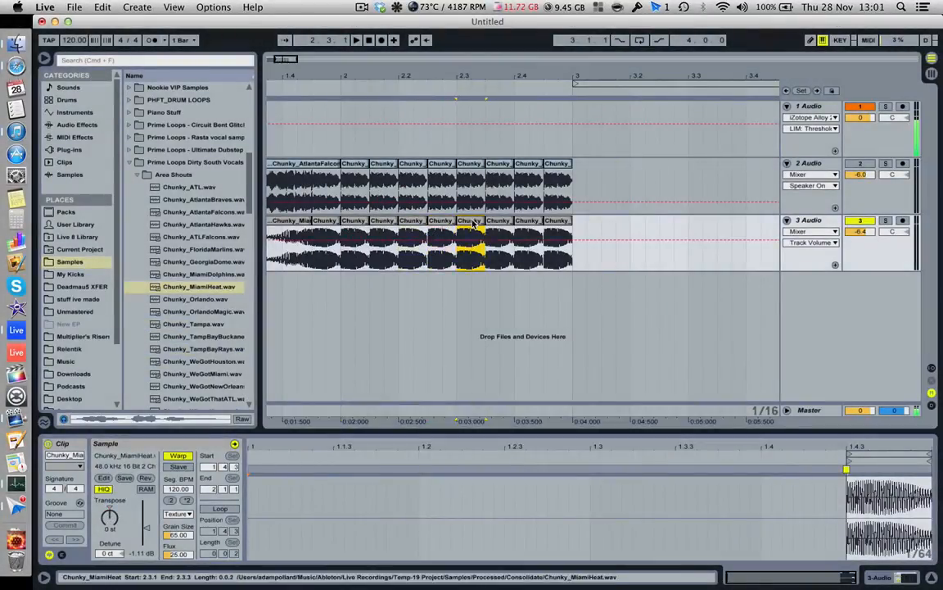
- Delete the surplus slices on track 3 from 2.3.1 onward
left_click(593, 235)
left_click_drag(582, 234, 461, 235)
key("Delete")
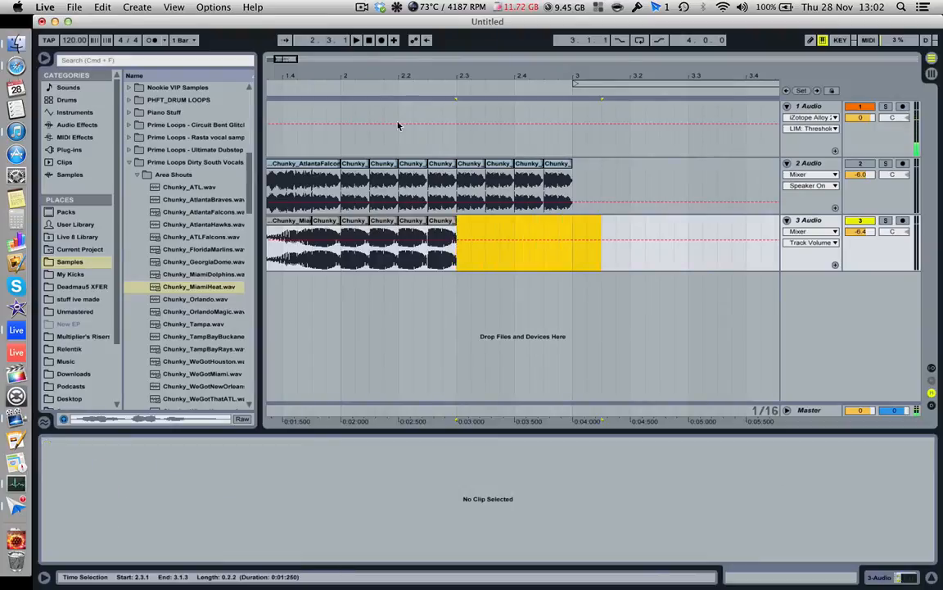
- Play the arrangement from bar 1 to hear the pitched-down Chunky_MiamiHeat slices
left_click_drag(346, 76, 343, 99)
left_click(270, 269)
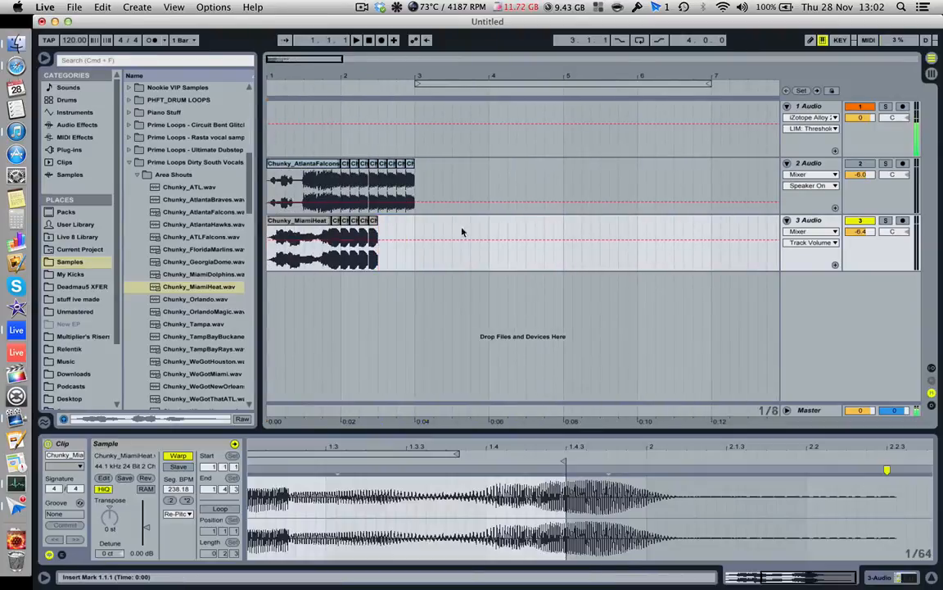
key("space")
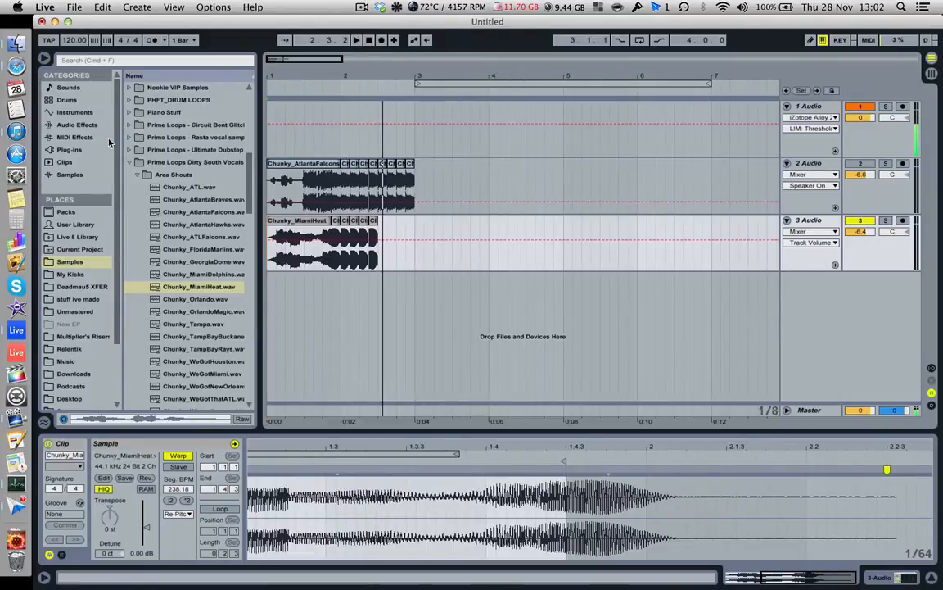
- Load the Funky Organ instrument rack on a new track and insert an empty one-bar MIDI clip at bar 1
left_click(78, 113)
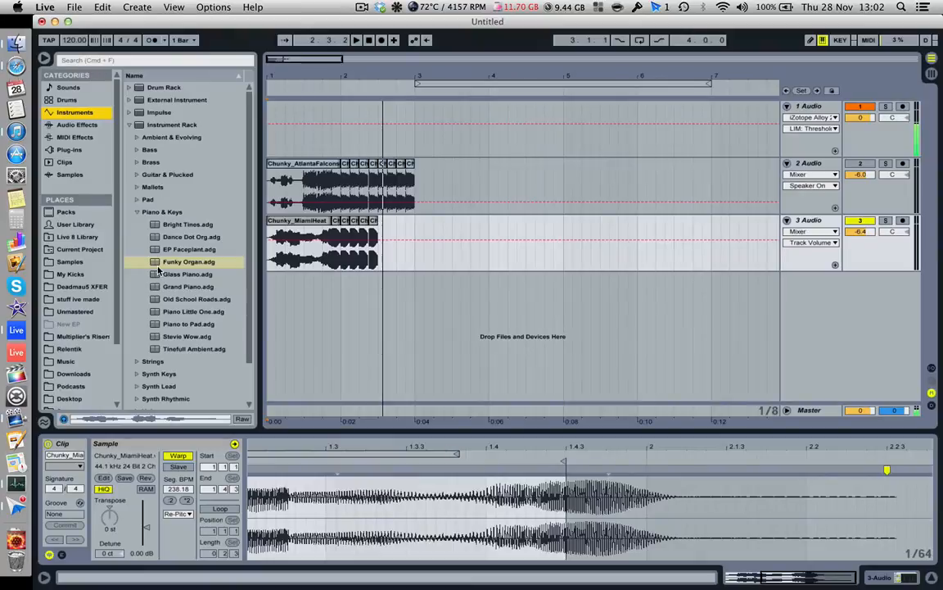
left_click_drag(176, 262, 353, 296)
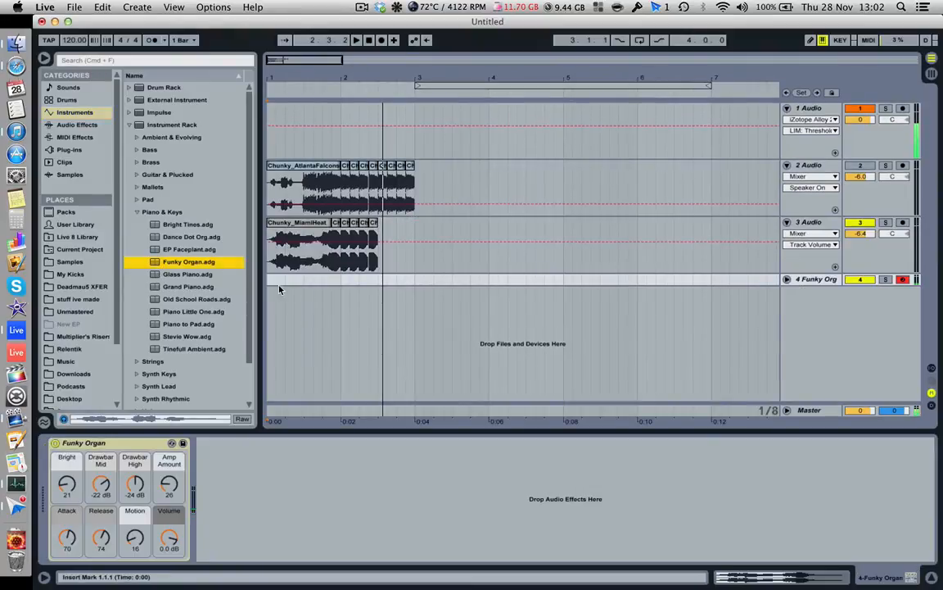
left_click_drag(274, 281, 338, 284)
right_click(338, 285)
left_click(364, 352)
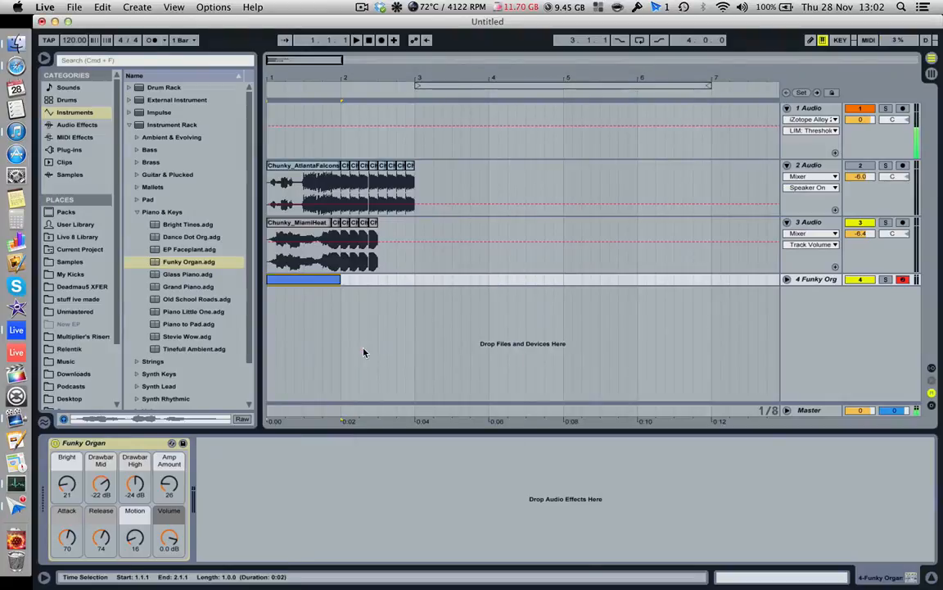
- Unfold the Funky Organ track and add an F3 note lasting the full bar in its MIDI clip
left_click(786, 279)
left_click(302, 288)
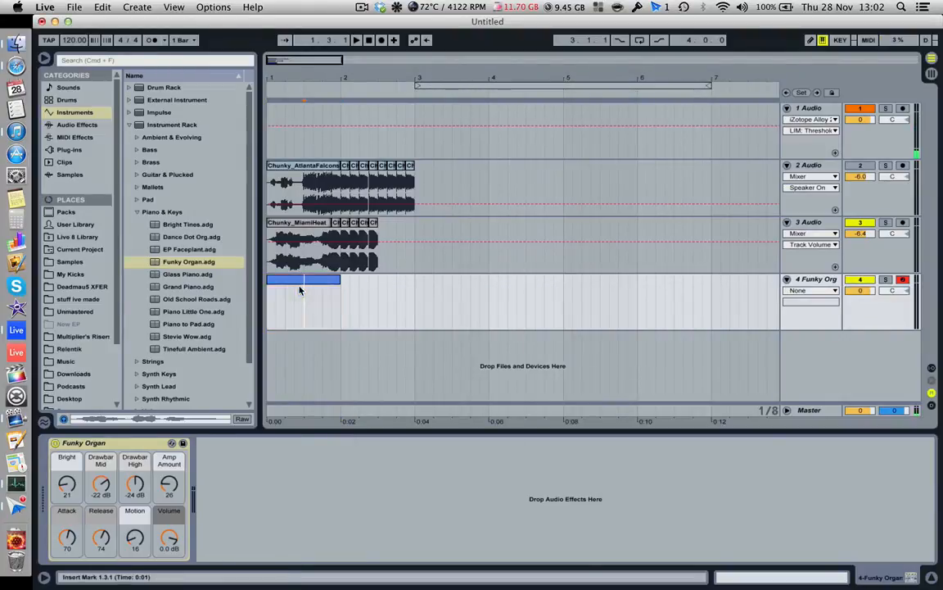
left_click(747, 581)
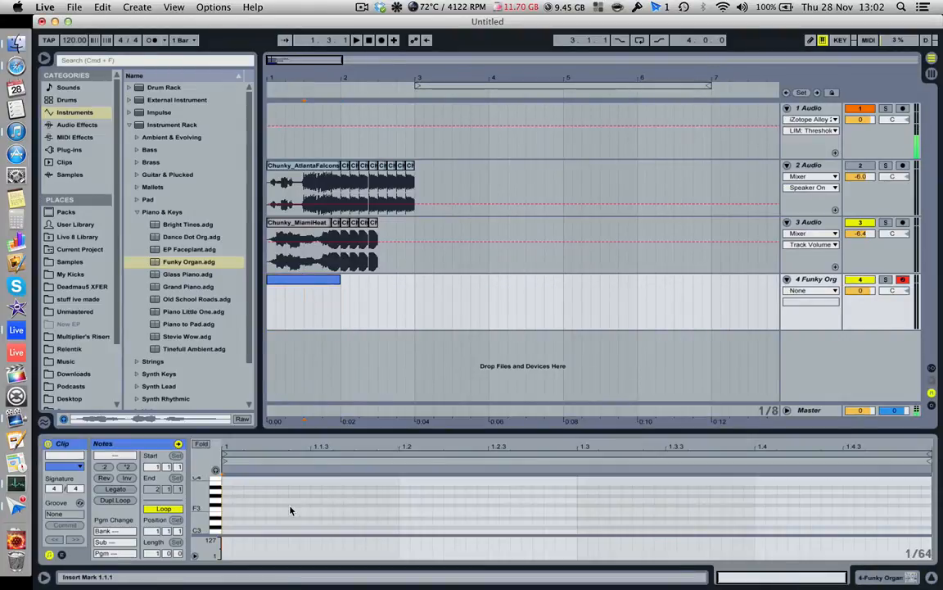
left_click(229, 510)
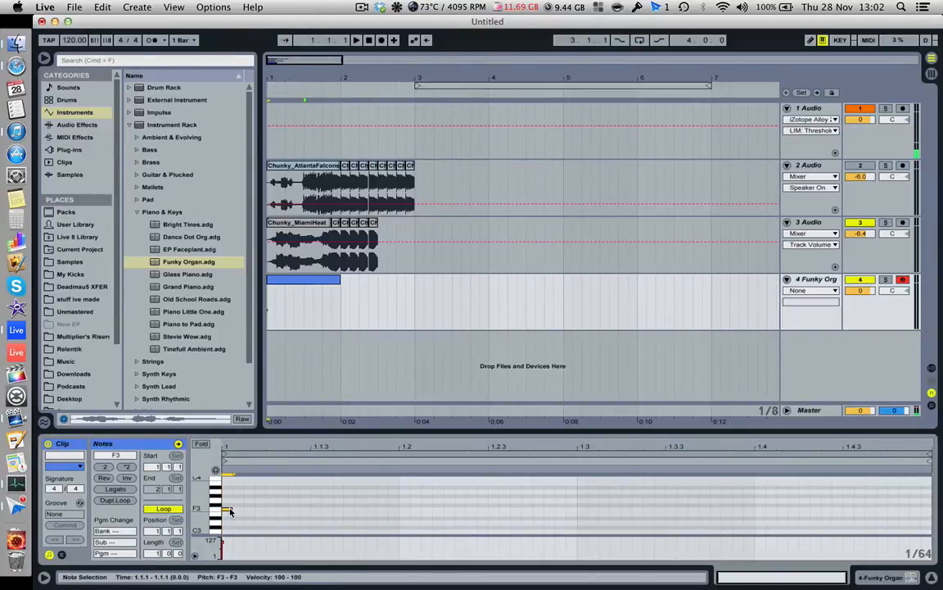
left_click_drag(232, 508, 931, 536)
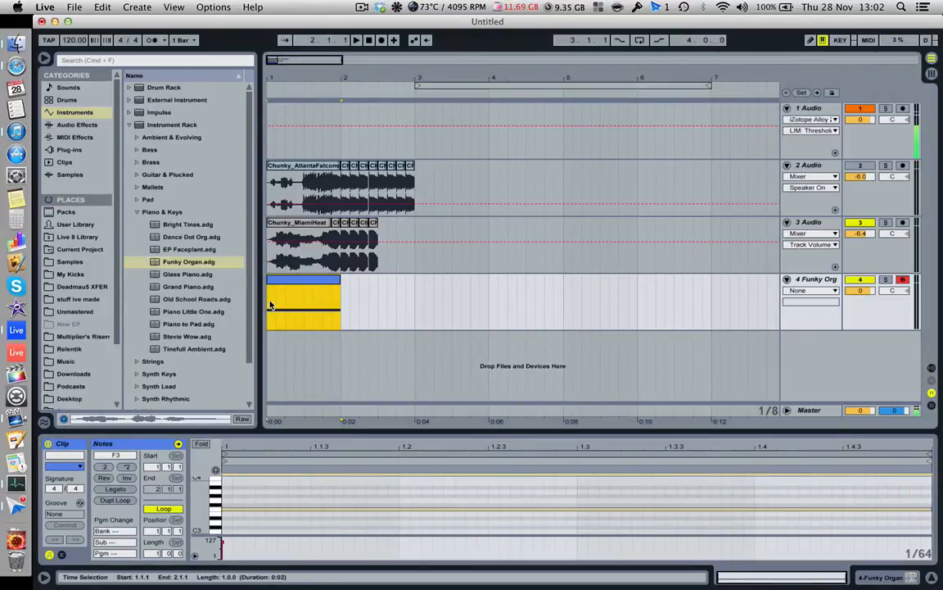
- Audition the organ note, mute track 3, and set Funky Organ's Volume to 6.0 dB and Amp Amount to 113
left_click(271, 305)
key("space")
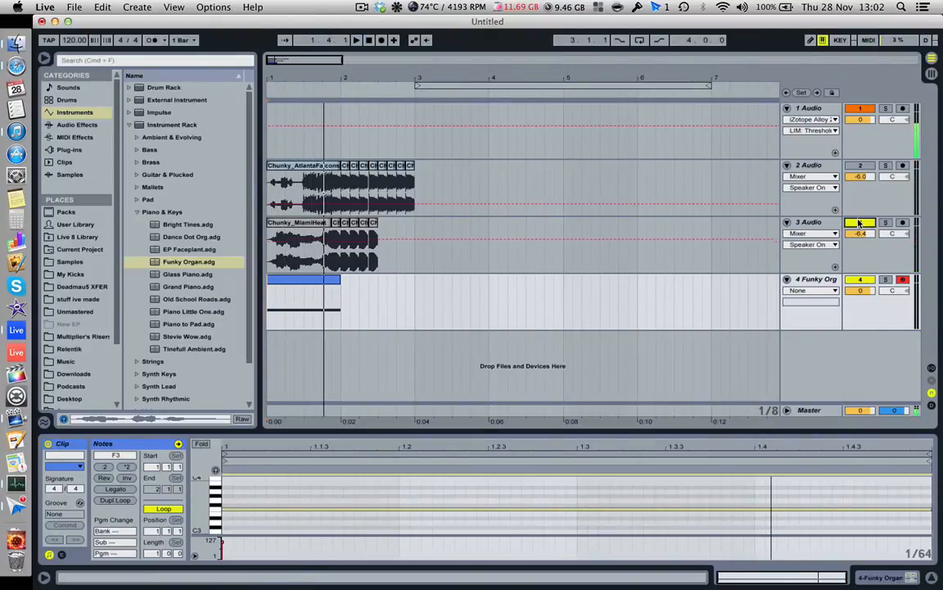
key("shift+Tab")
left_click_drag(171, 541, 170, 524)
left_click_drag(166, 486, 181, 452)
- Play the Funky Organ note from bar 1 to check its adjusted sound
left_click(269, 320)
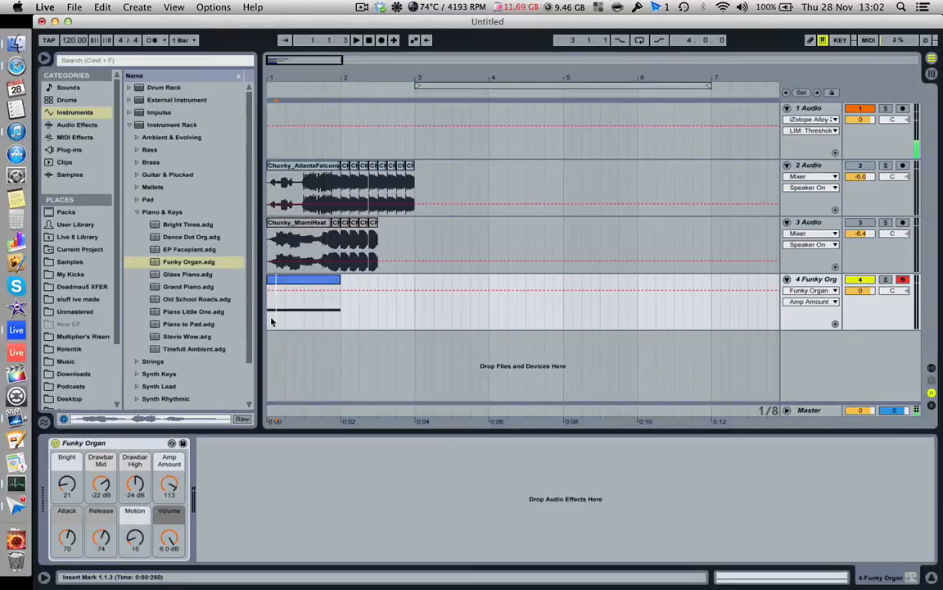
key("space")
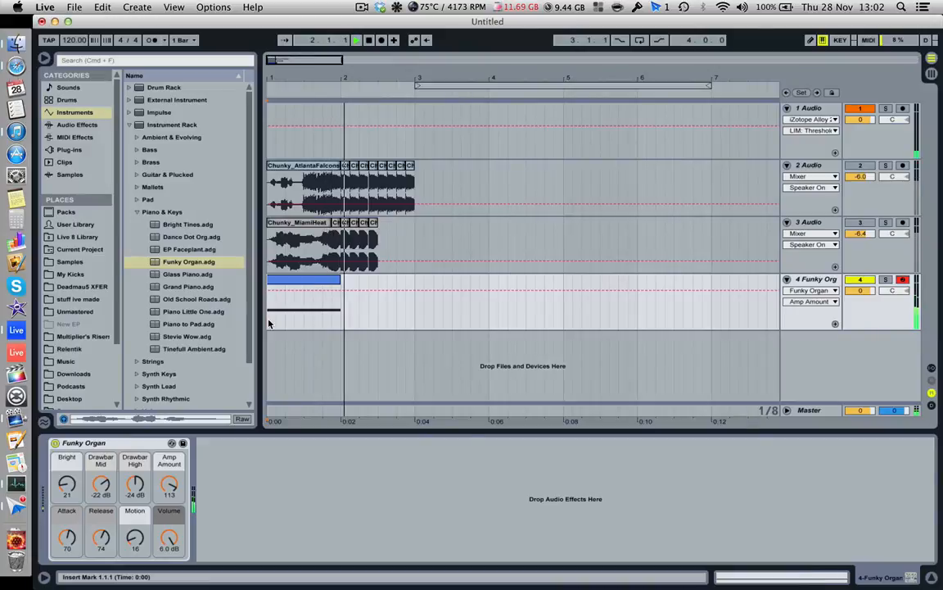
key("space")
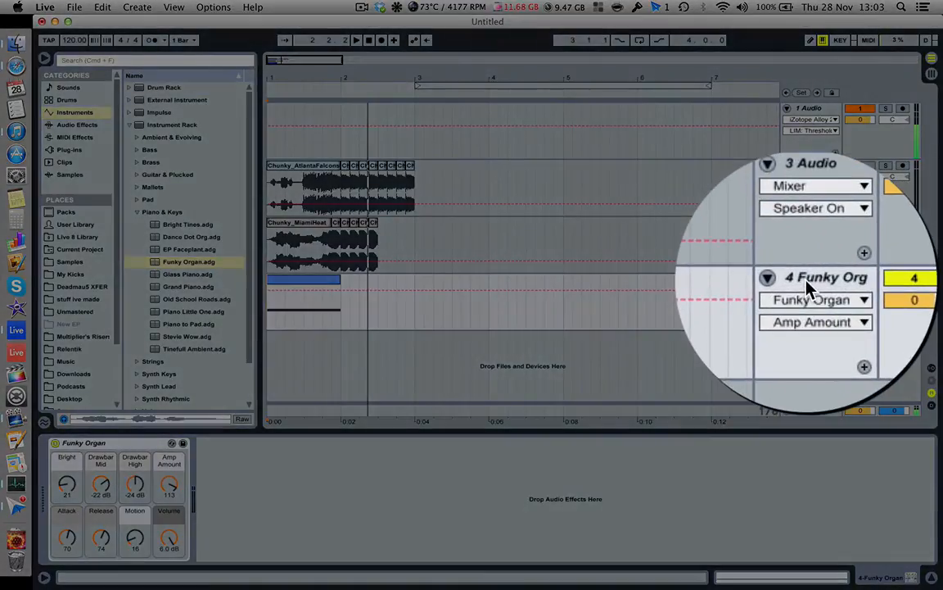
- Freeze the Funky Organ track and flatten it to audio
right_click(807, 281)
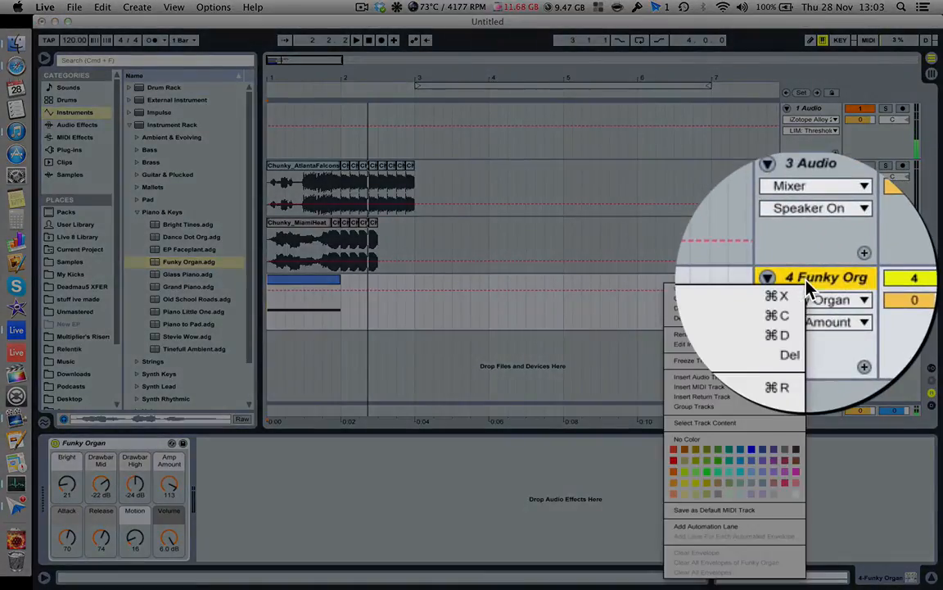
left_click(716, 369)
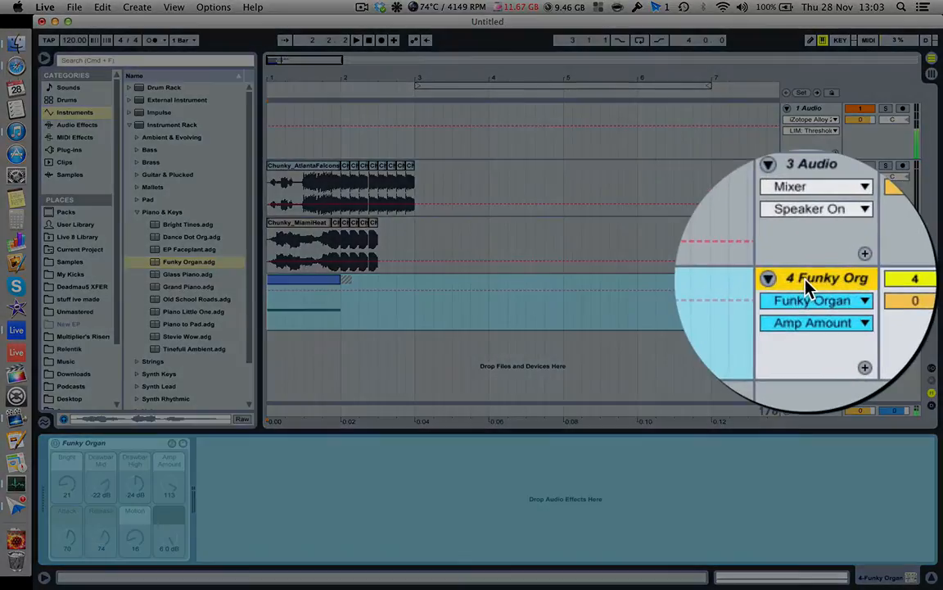
right_click(807, 280)
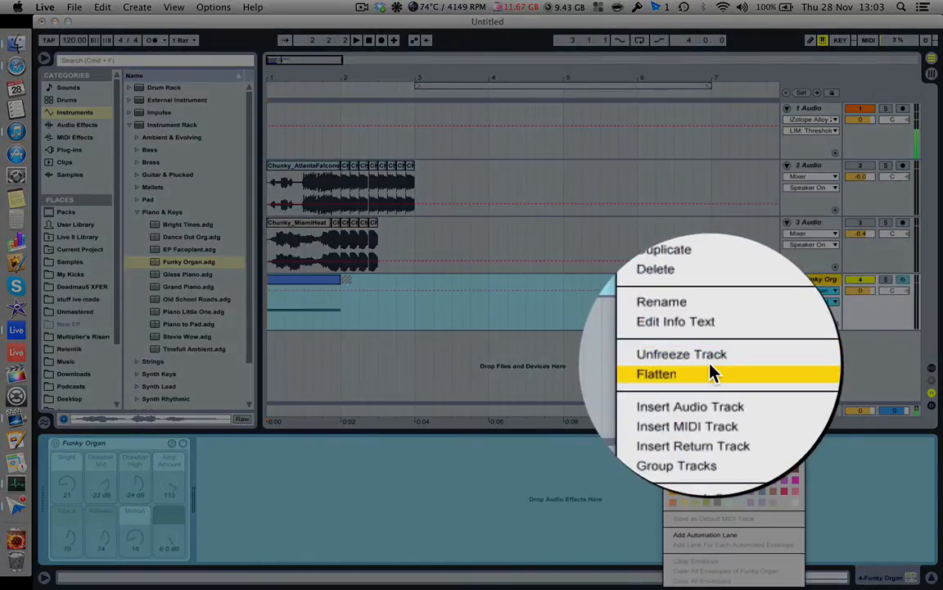
left_click(712, 370)
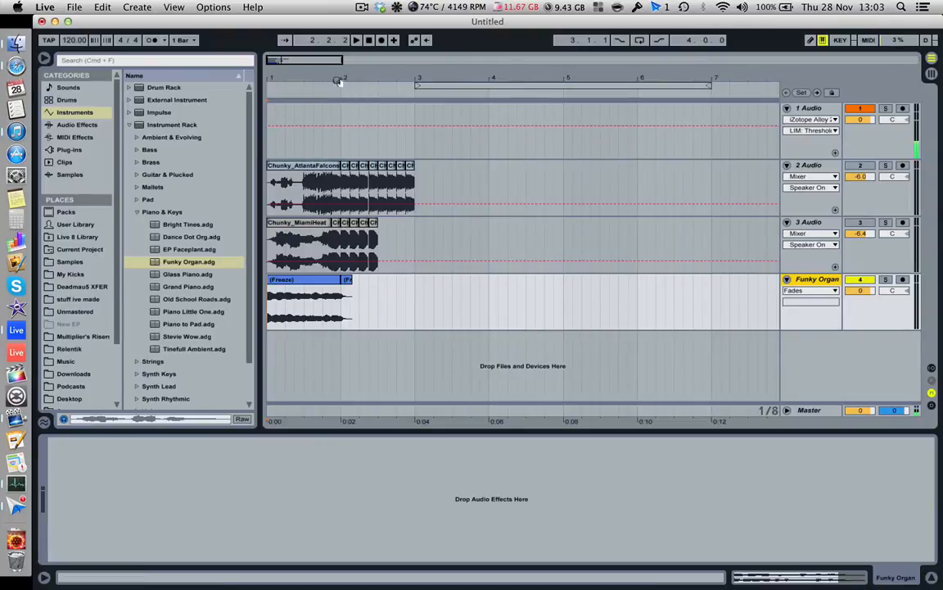
- Play the flattened Funky Organ audio from bar 1
left_click_drag(339, 81, 333, 302)
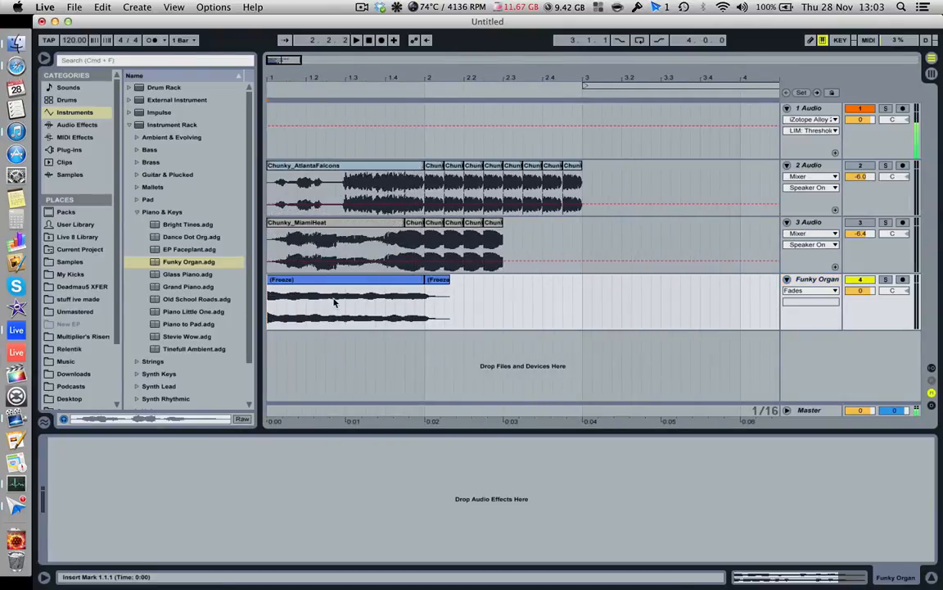
key("space")
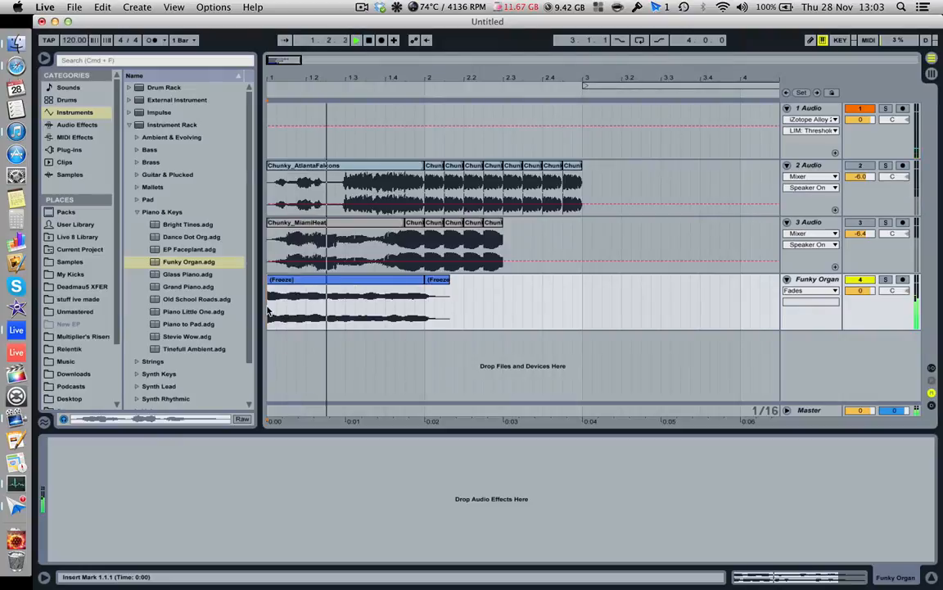
key("space")
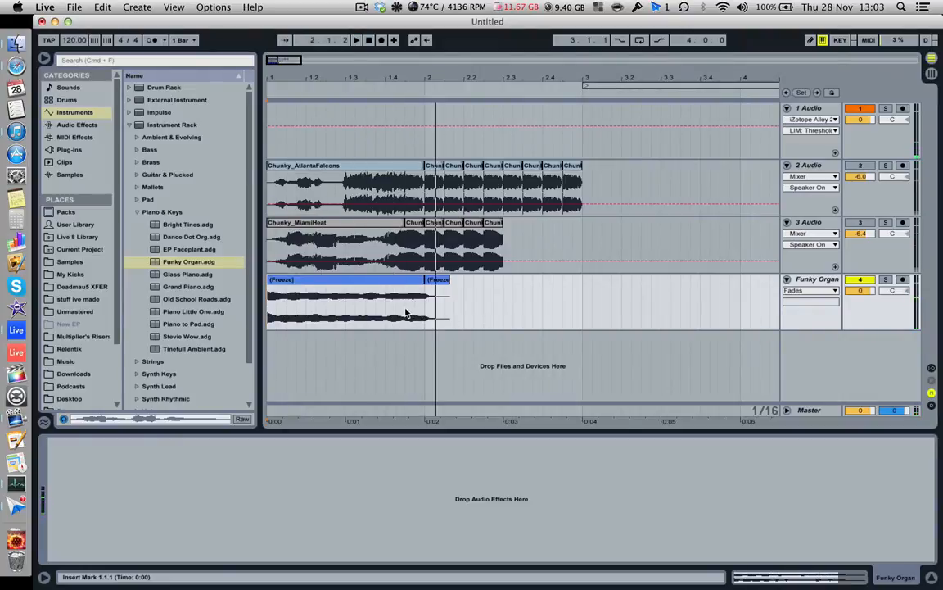
- Select the Funky Organ audio from 1.4.3 to 2.1.1 and consolidate it into its own clip
left_click(415, 282)
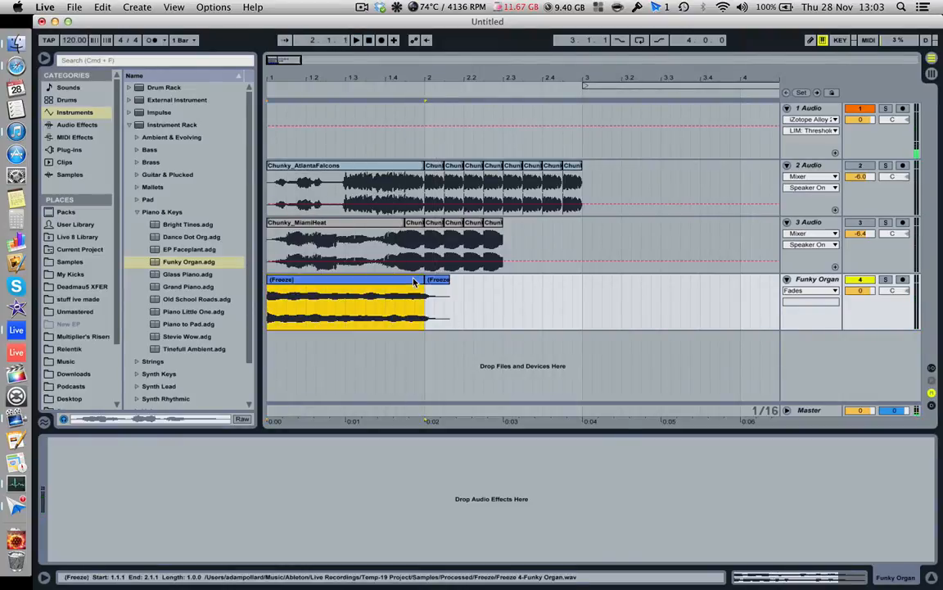
left_click(406, 315)
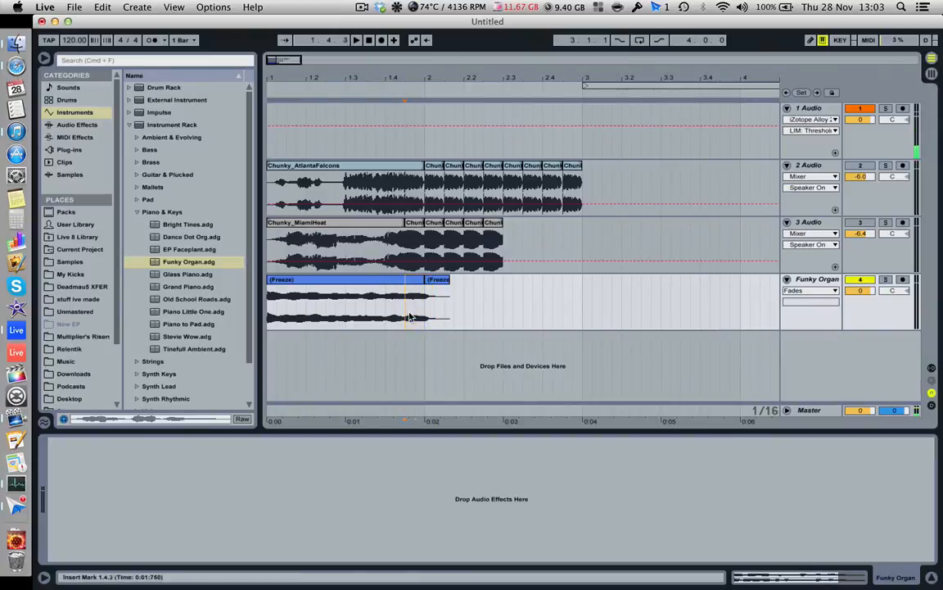
left_click_drag(412, 318, 426, 317)
right_click(413, 305)
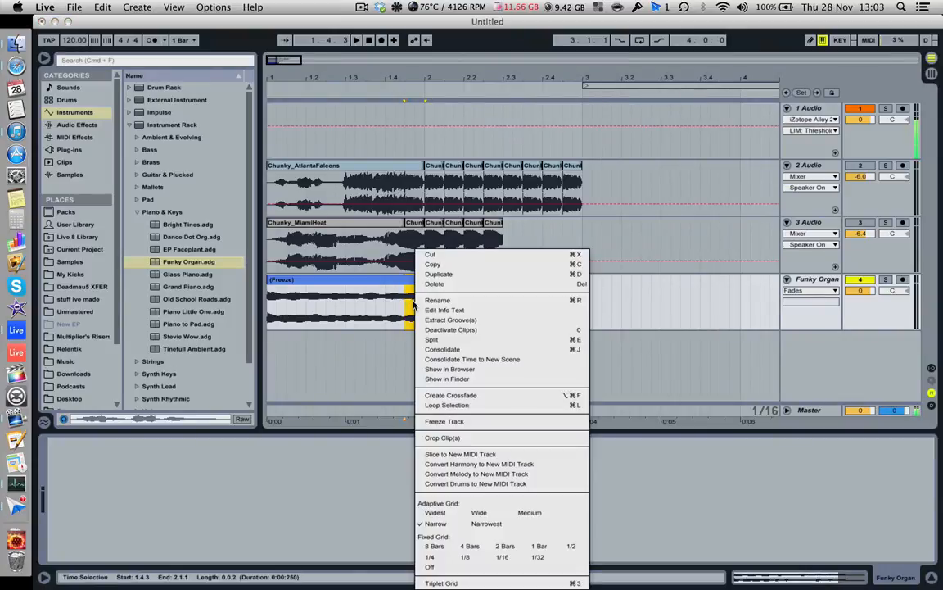
left_click(470, 351)
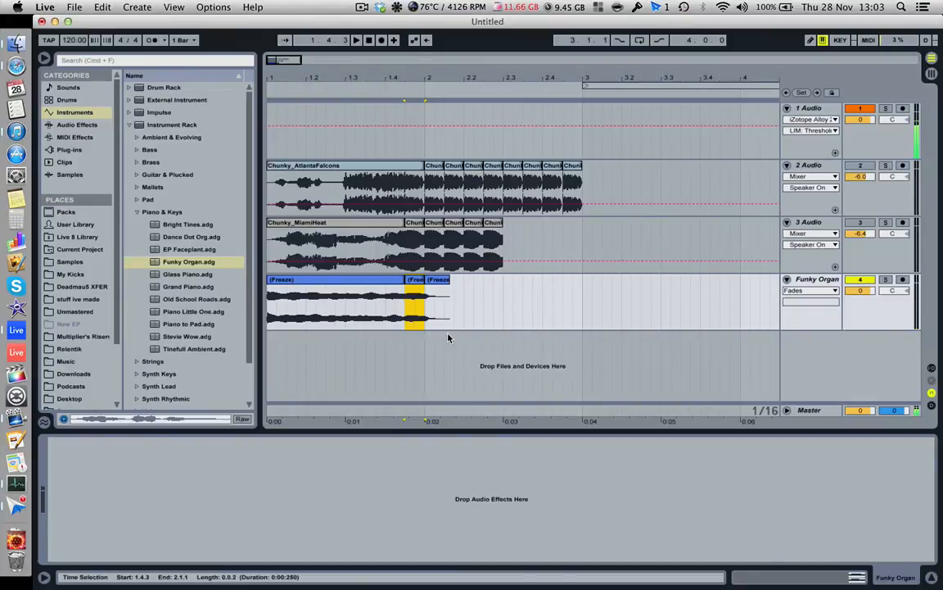
- Set the warp mode of the consolidated Funky Organ slice to Texture
left_click(790, 578)
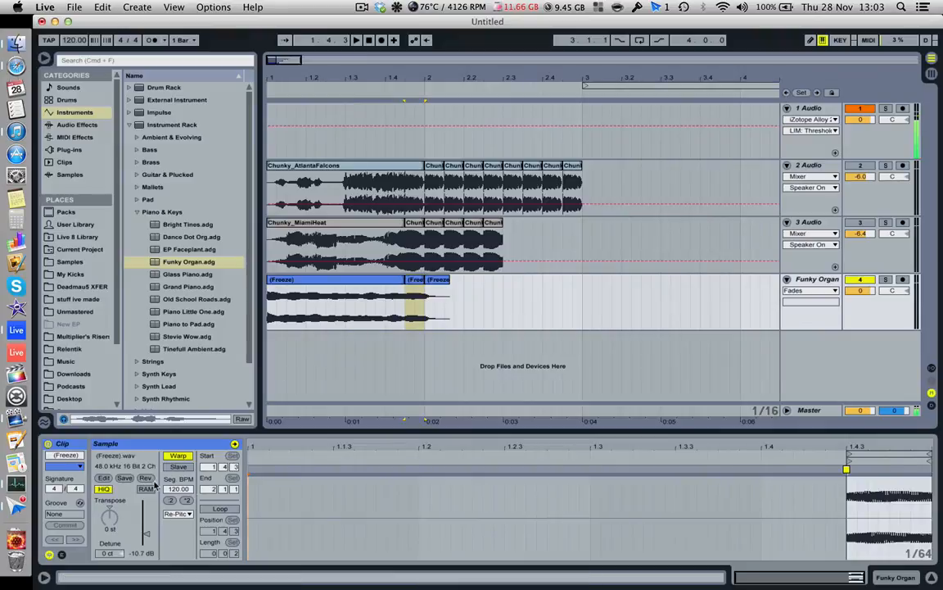
left_click(189, 513)
left_click(175, 543)
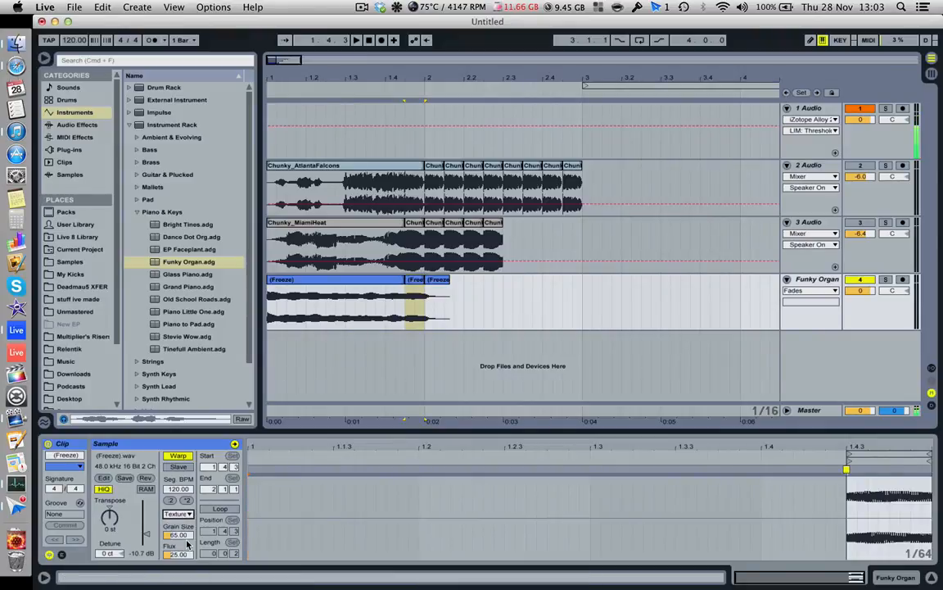
- Duplicate the consolidated organ slice four times back to back, filling the track up to 2.3.1
left_click(421, 287)
key("super+d")
key("super+d")
key("super+d")
key("super+d")
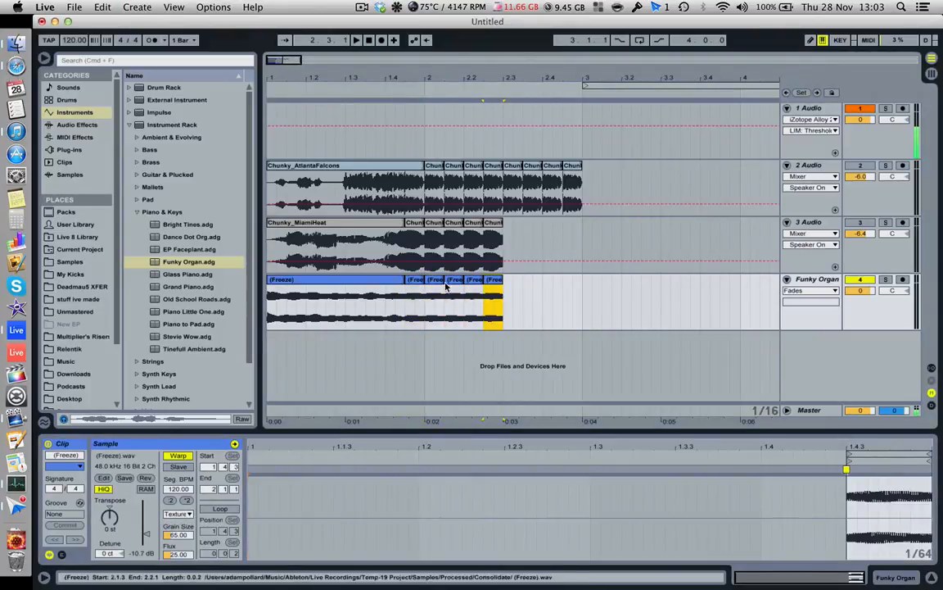
- Transpose the organ slice copies at 2.1.1, 2.1.3 and 2.2.1 to -1, -2 and -3 semitones respectively
left_click(438, 285)
left_click(111, 519)
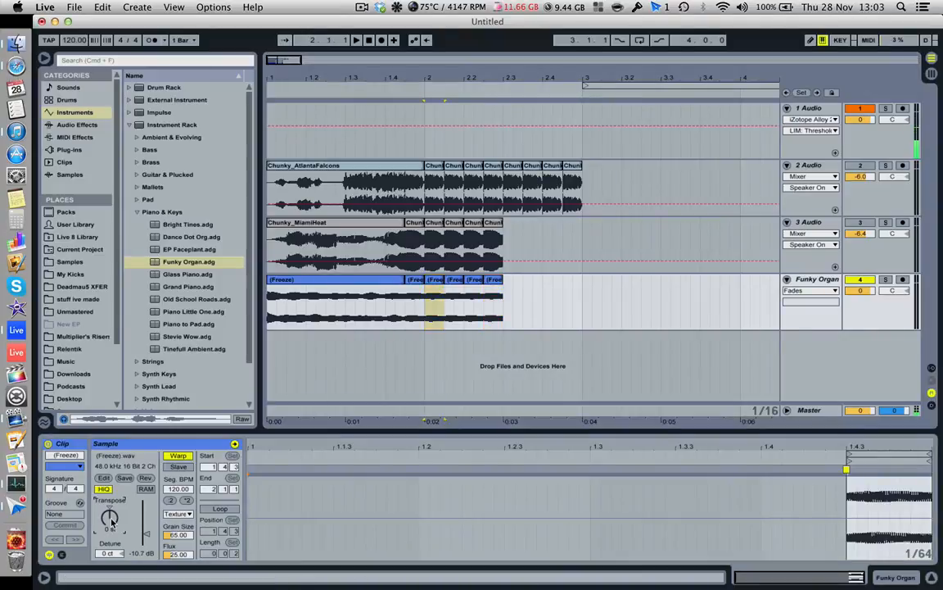
left_click(450, 280)
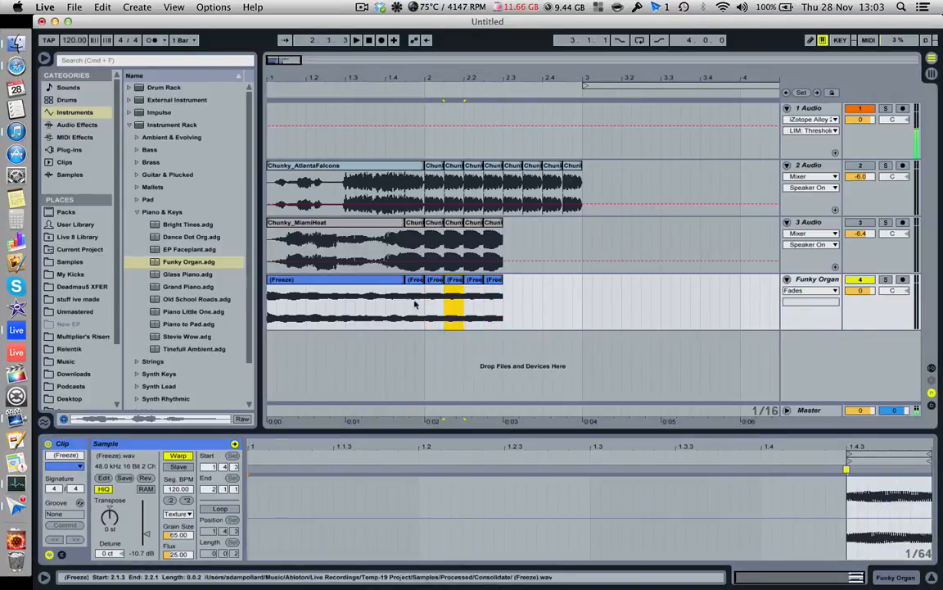
left_click(110, 519)
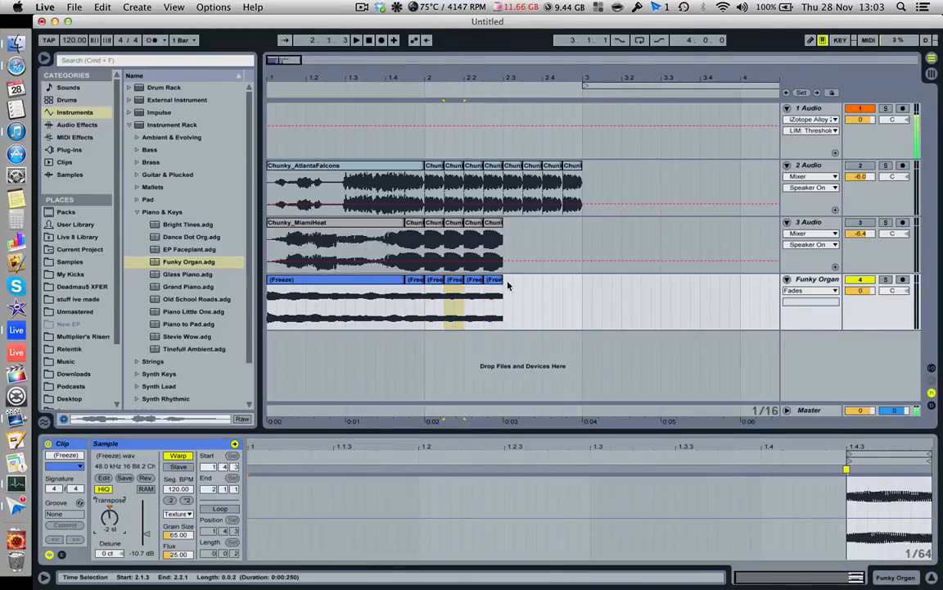
left_click(475, 283)
left_click(112, 520)
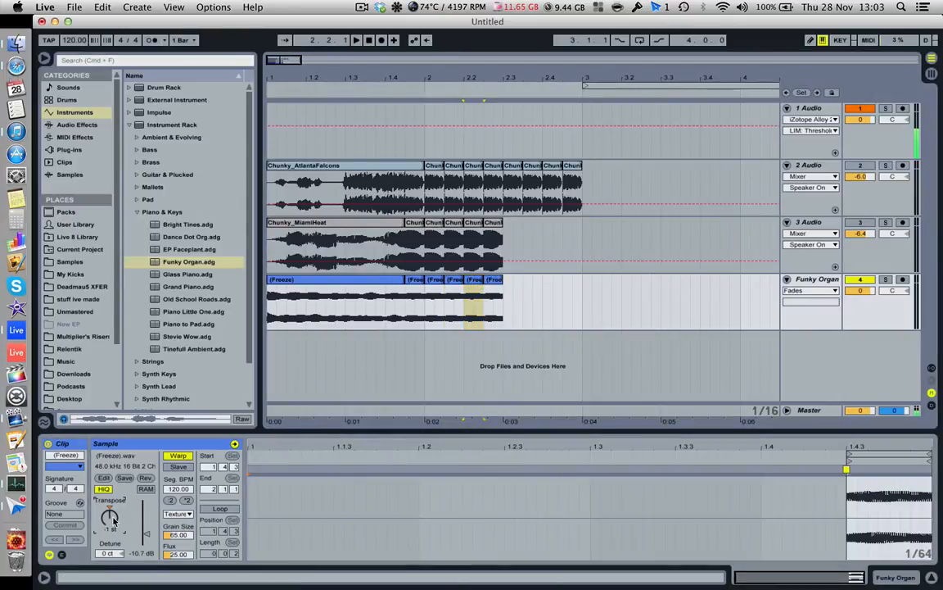
- Review the transposition of the earlier organ copies and set the last copy, at 2.2.3, to -4 semitones
left_click(493, 281)
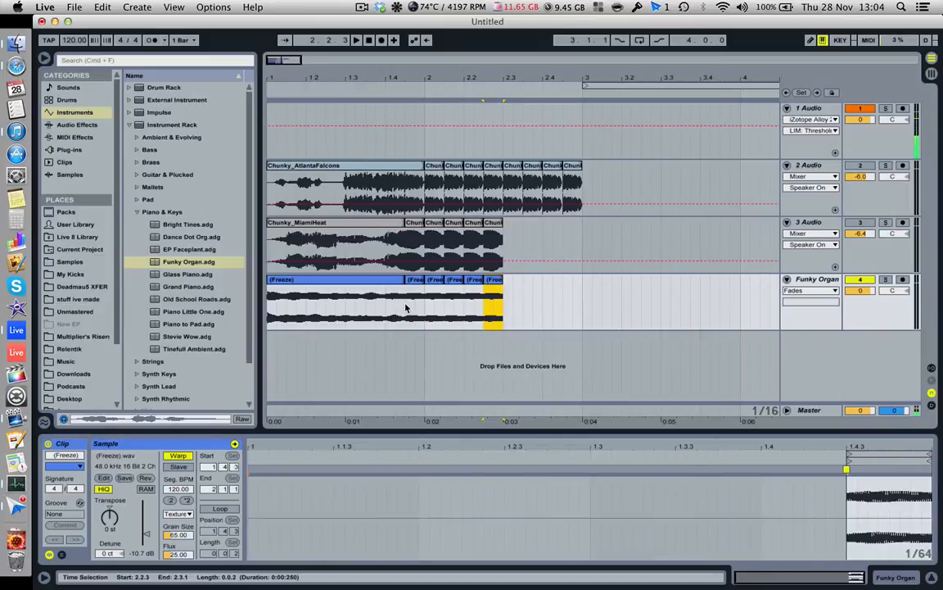
left_click(436, 281)
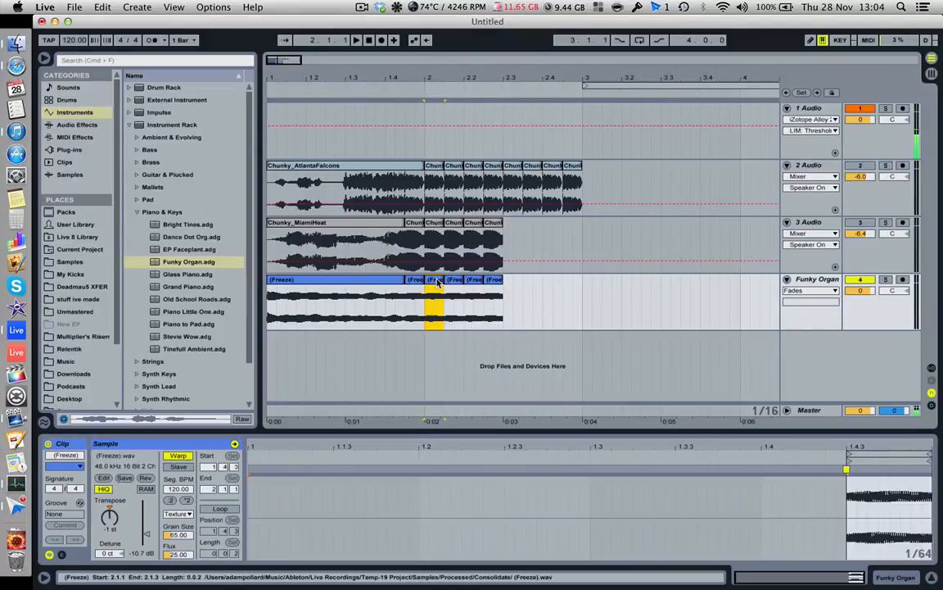
left_click(454, 281)
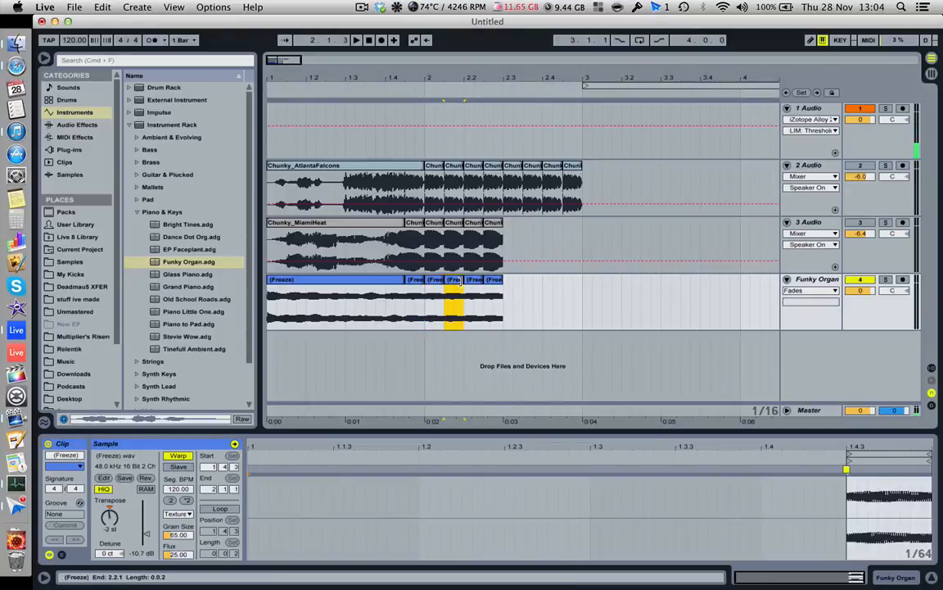
left_click(476, 284)
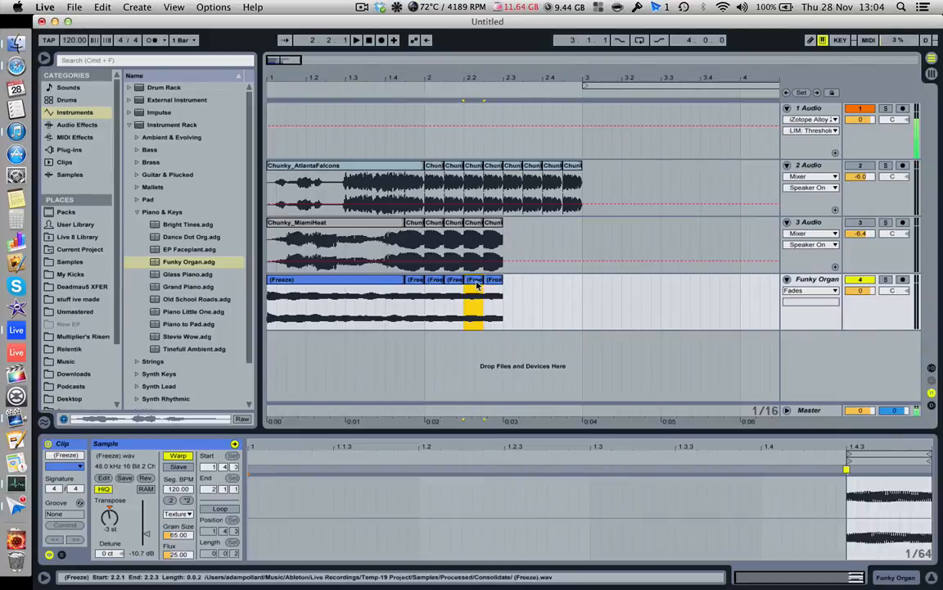
left_click(494, 283)
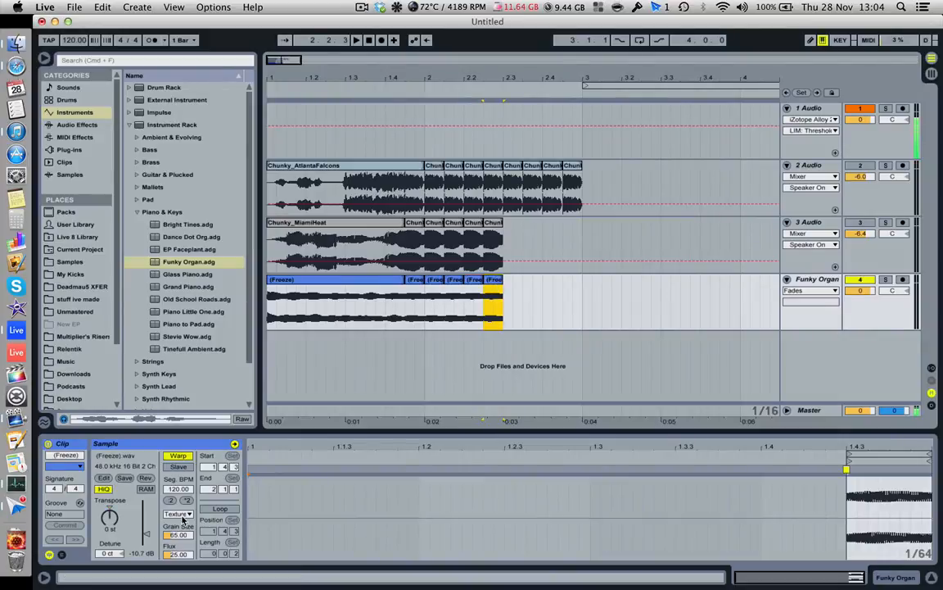
left_click(116, 523)
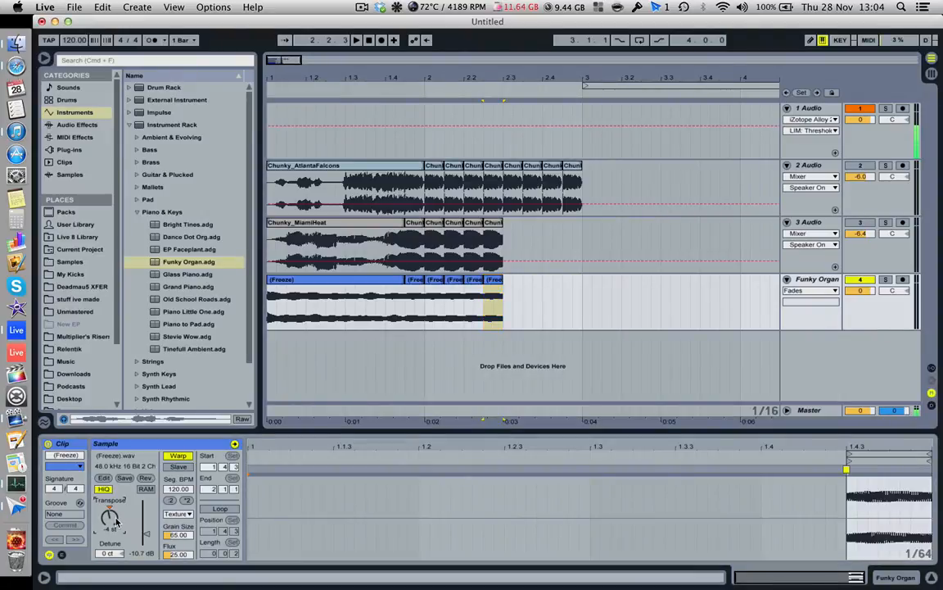
- Play the Funky Organ track from 1.1.1 through the descending stutter copies, and stop playback after the last one
left_click(269, 302)
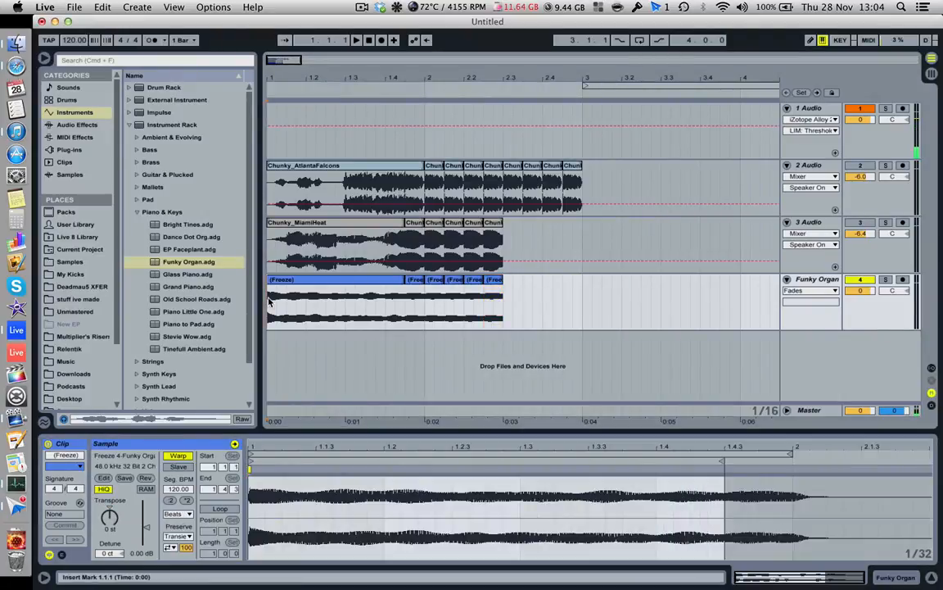
key("space")
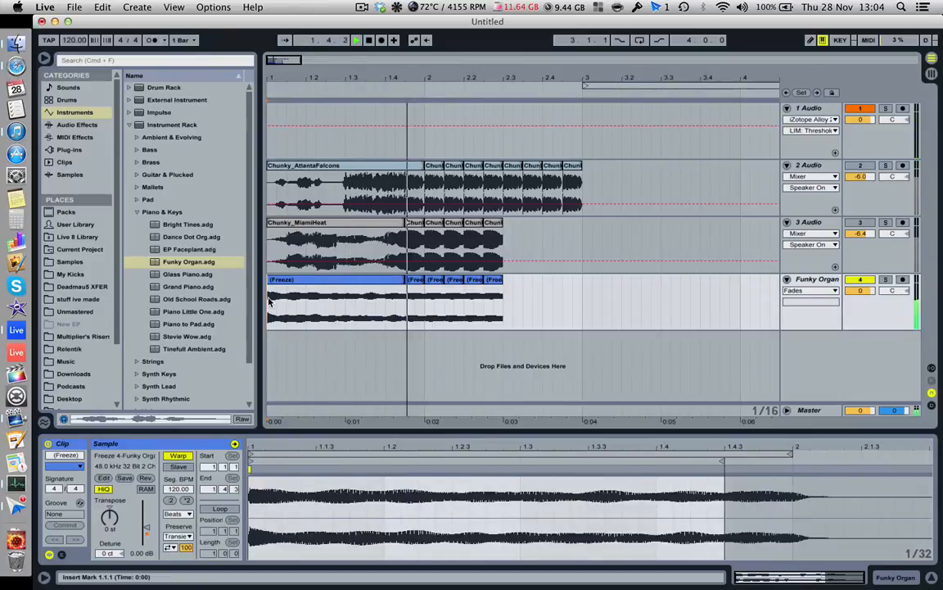
key("space")
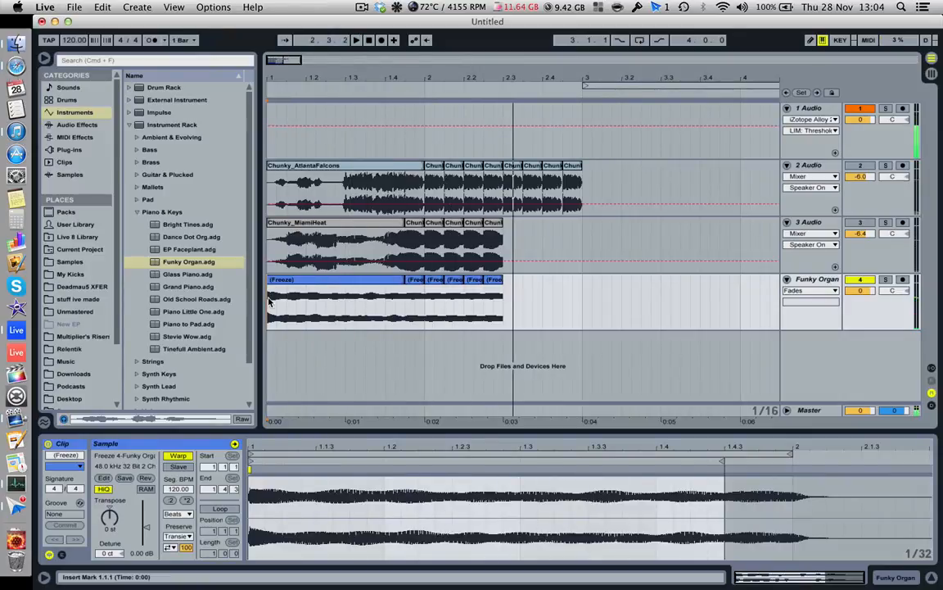